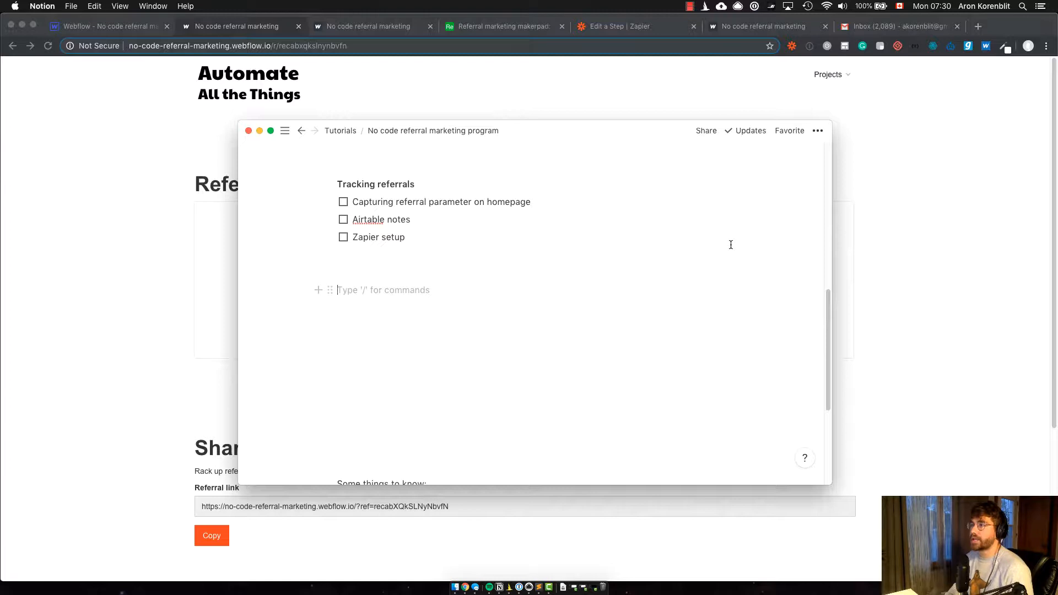
# Step: Switch to Chrome and examine the referral link and reward tiers on the referral page
pyautogui.click(425, 509)
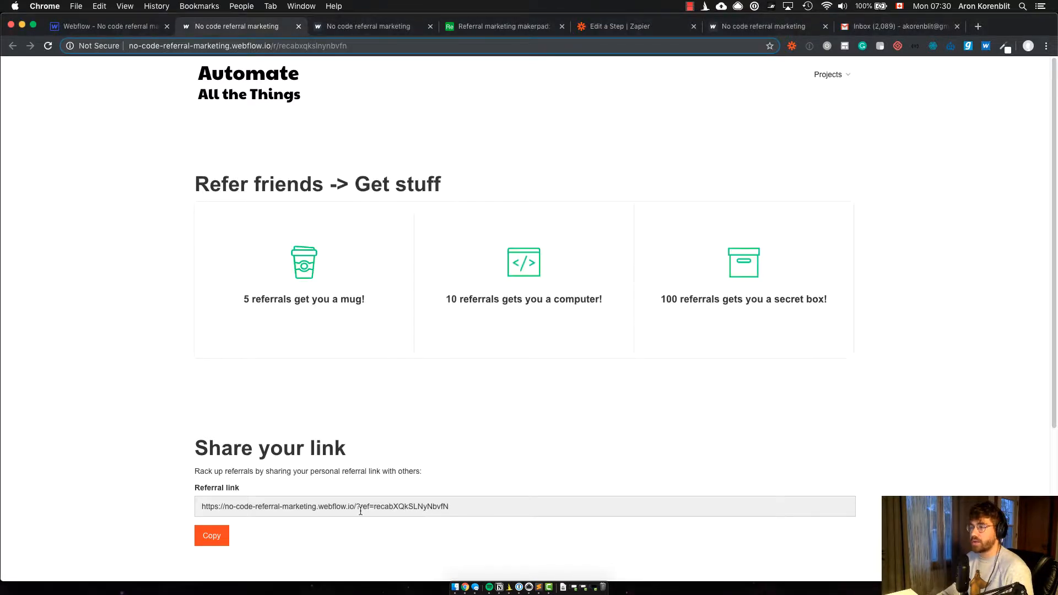
pyautogui.moveTo(439, 501); pyautogui.dragTo(199, 505)
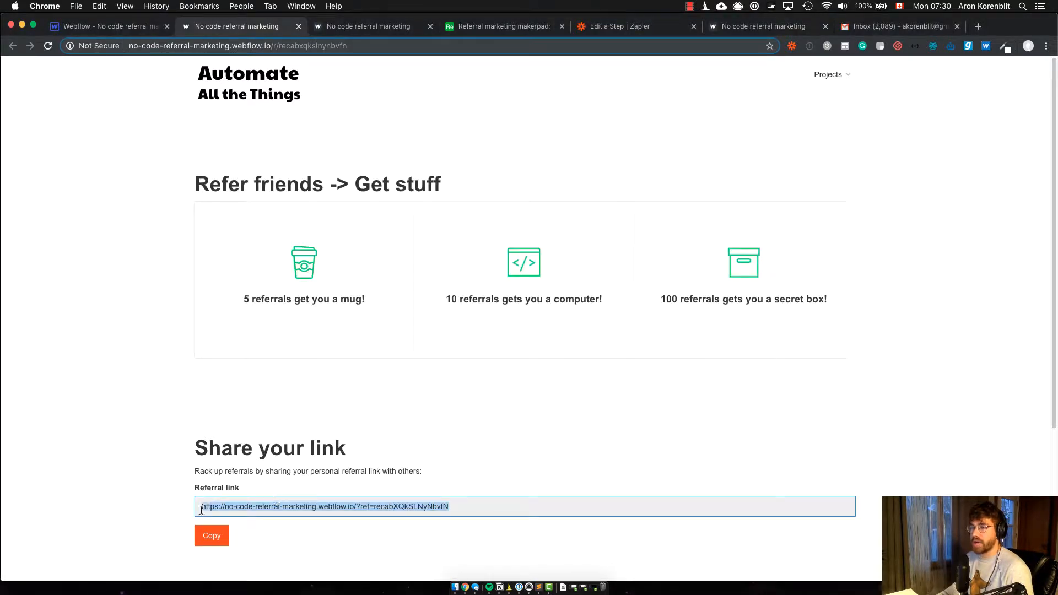
pyautogui.scroll(-1, 206, 535)
pyautogui.scroll(1, 332, 502)
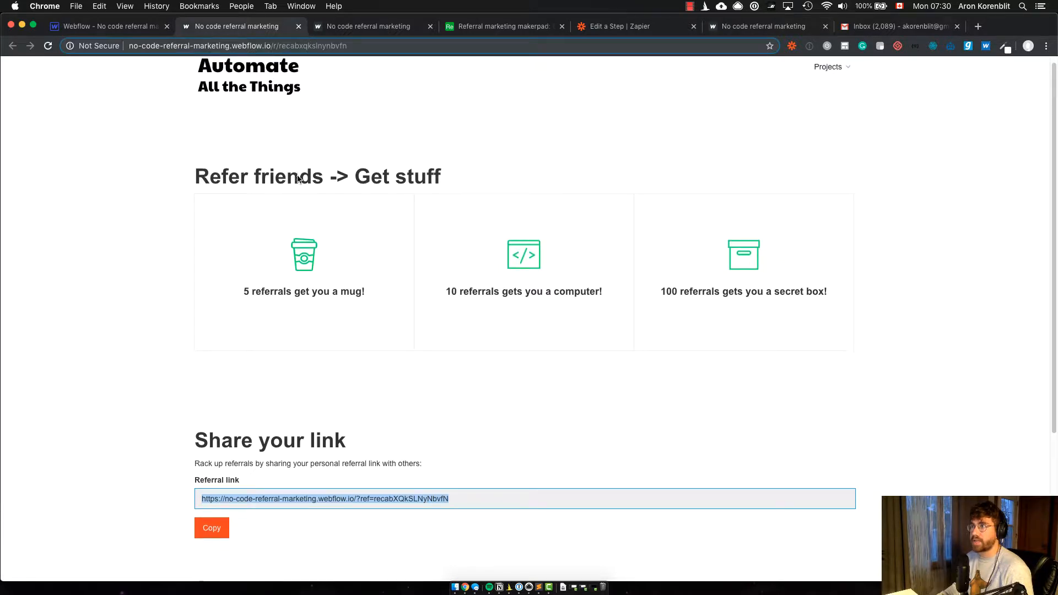
# Step: View the homepage opened through the referral link and examine the ref parameter in its address and the email subscription form
pyautogui.click(360, 27)
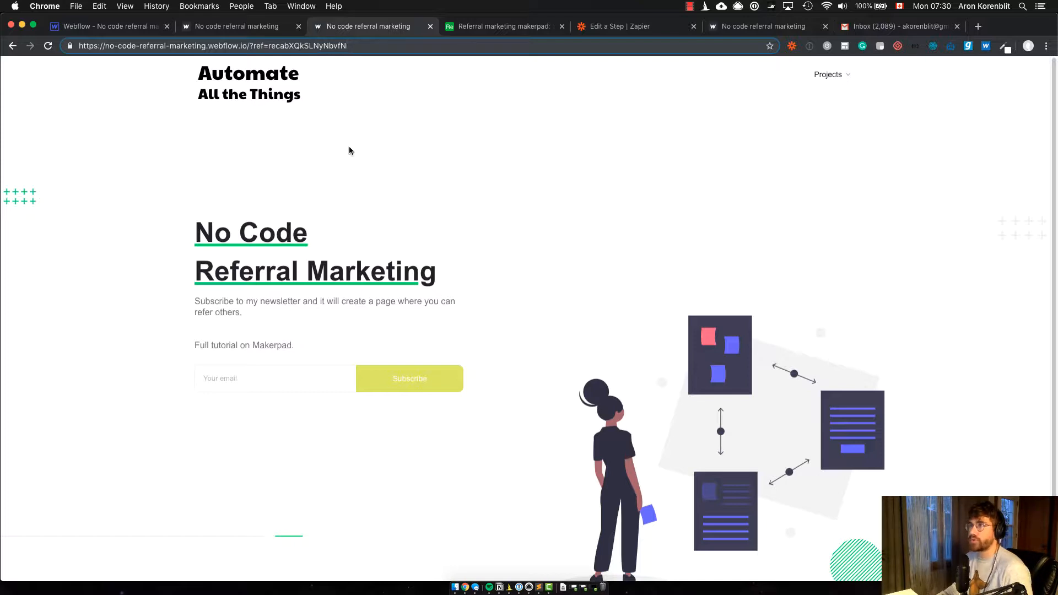
pyautogui.moveTo(270, 46); pyautogui.dragTo(361, 53)
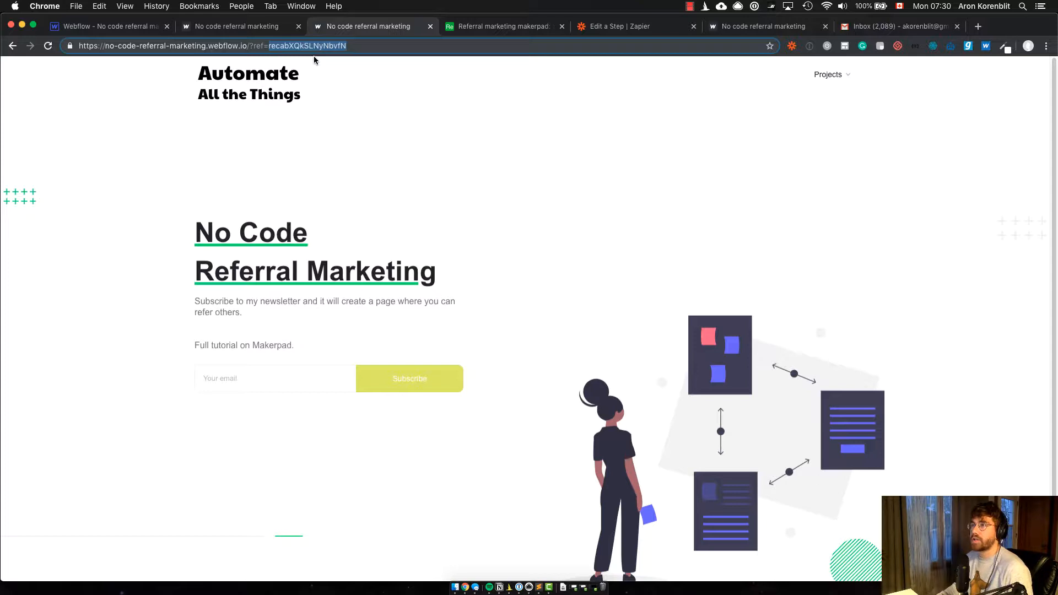
pyautogui.click(507, 202)
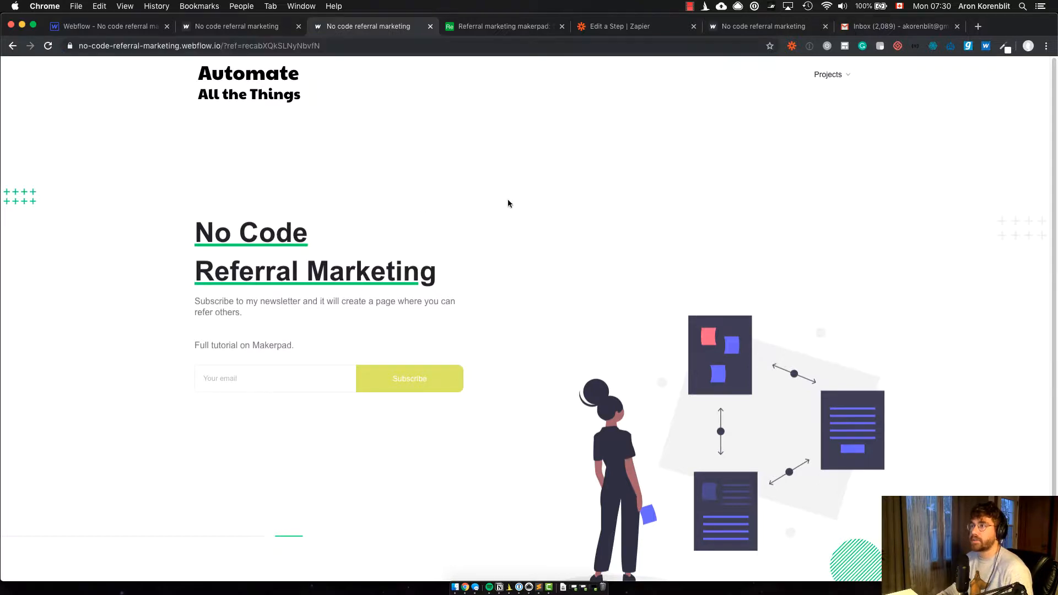
pyautogui.click(293, 384)
# Step: Check the Tracking referrals list in Notion and compare the referral page's link with the homepage's ref parameter in Chrome
pyautogui.press('super+Tab')
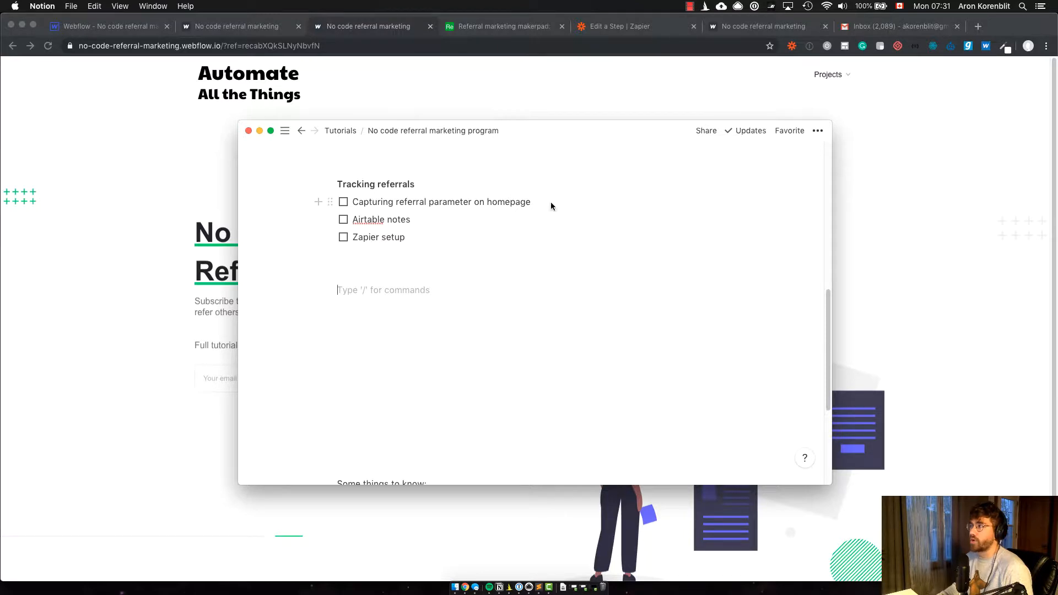
pyautogui.click(877, 207)
pyautogui.click(223, 32)
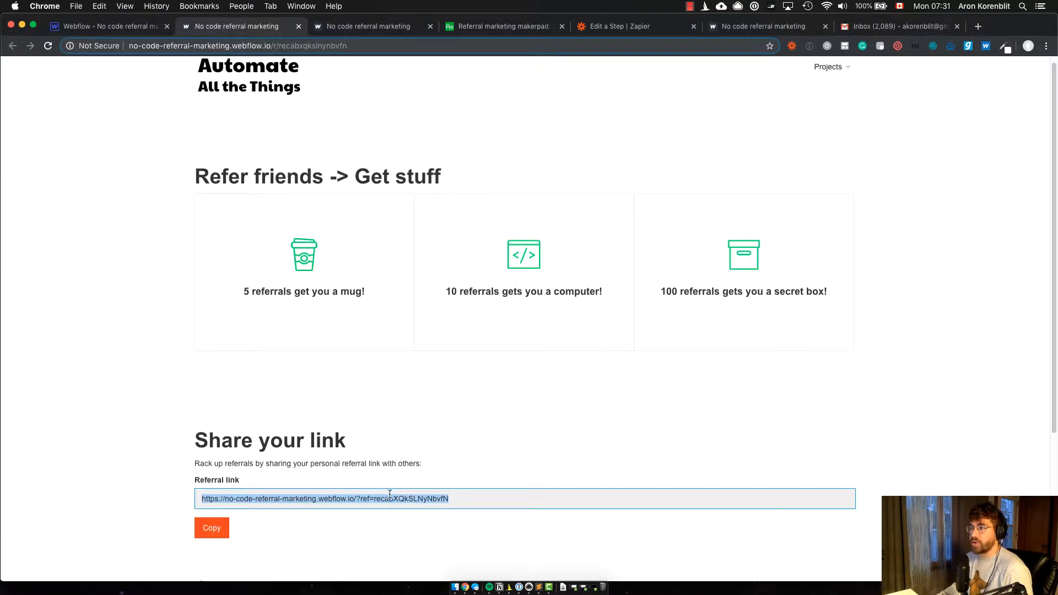
pyautogui.click(330, 26)
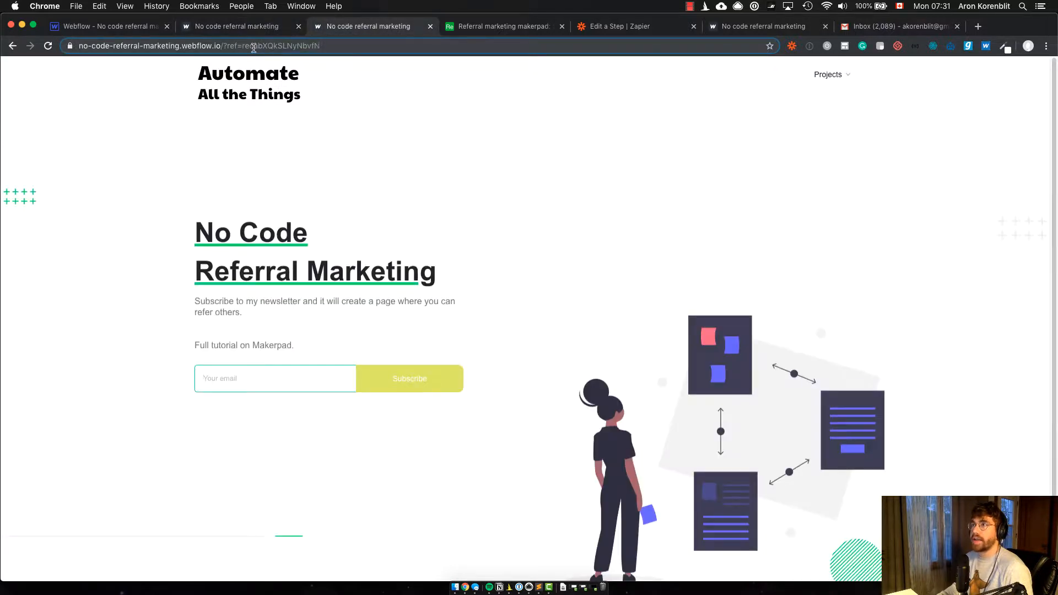
pyautogui.moveTo(243, 48); pyautogui.dragTo(320, 46)
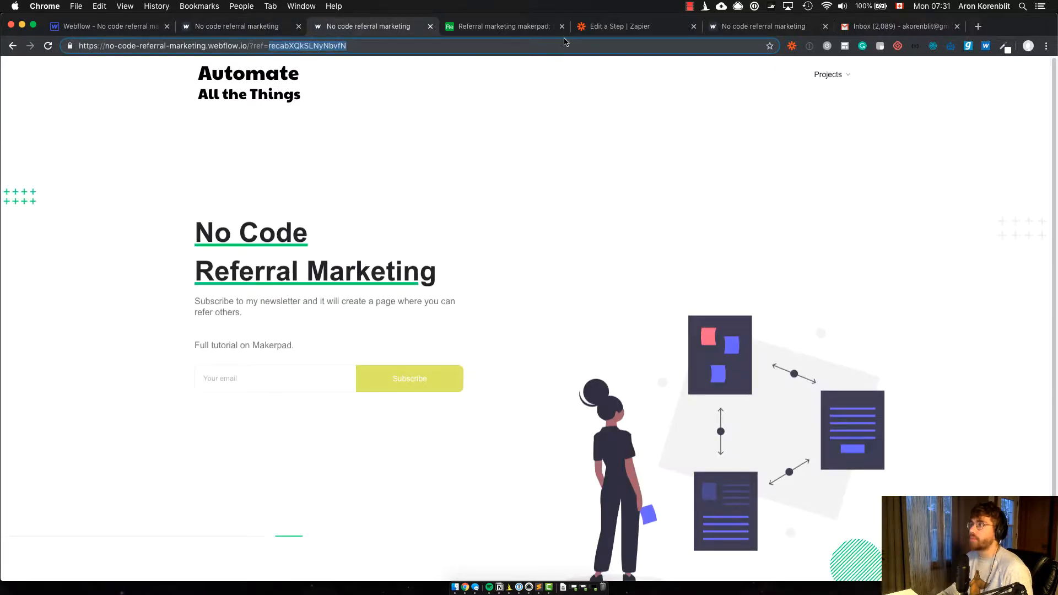
# Step: Look at the Airtable subscriber record and review the link and email sharing sections of the referral page
pyautogui.click(501, 26)
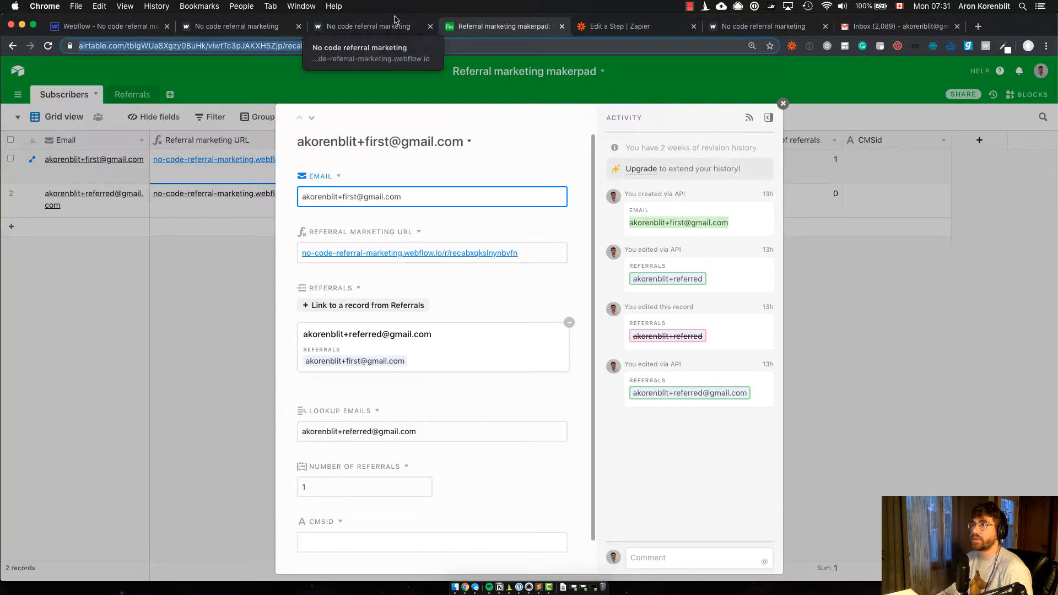
pyautogui.click(342, 26)
pyautogui.click(262, 27)
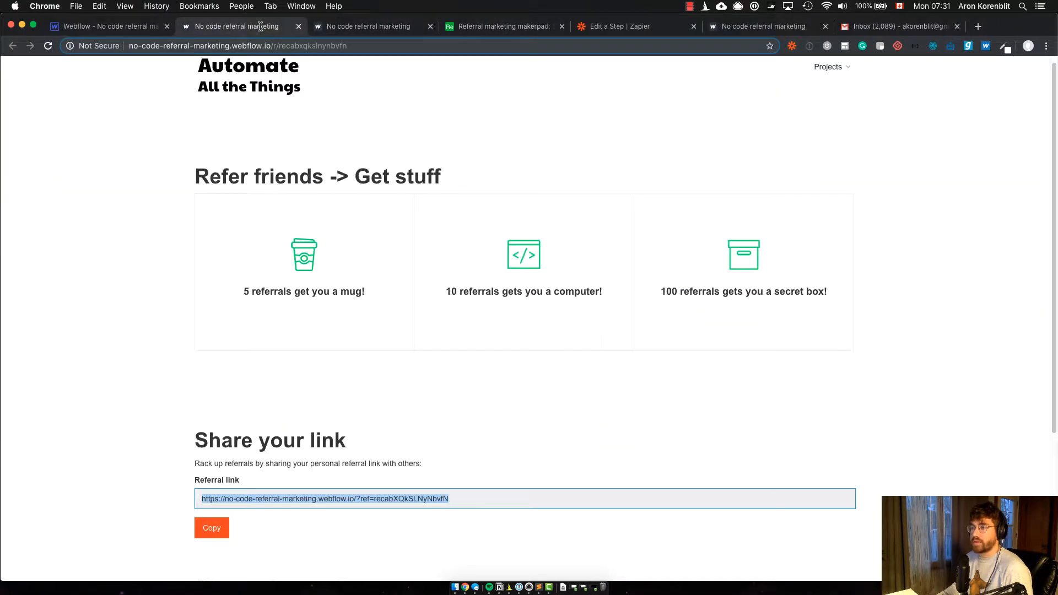
pyautogui.scroll(-3, 271, 503)
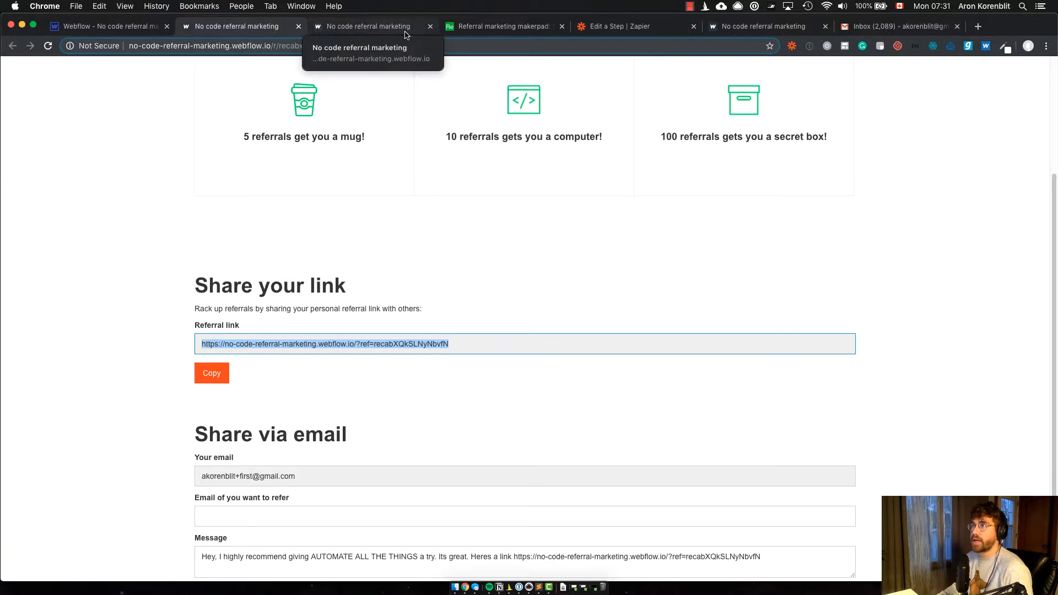
pyautogui.click(384, 402)
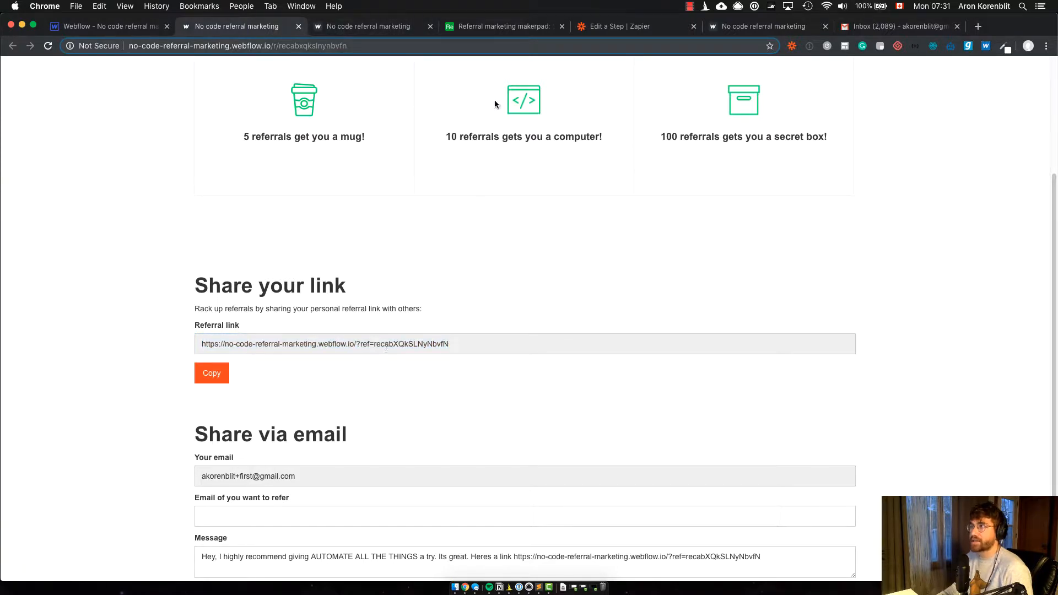
# Step: Reopen the first subscriber's record in the Airtable Subscribers table and examine the record ID in its address
pyautogui.click(499, 26)
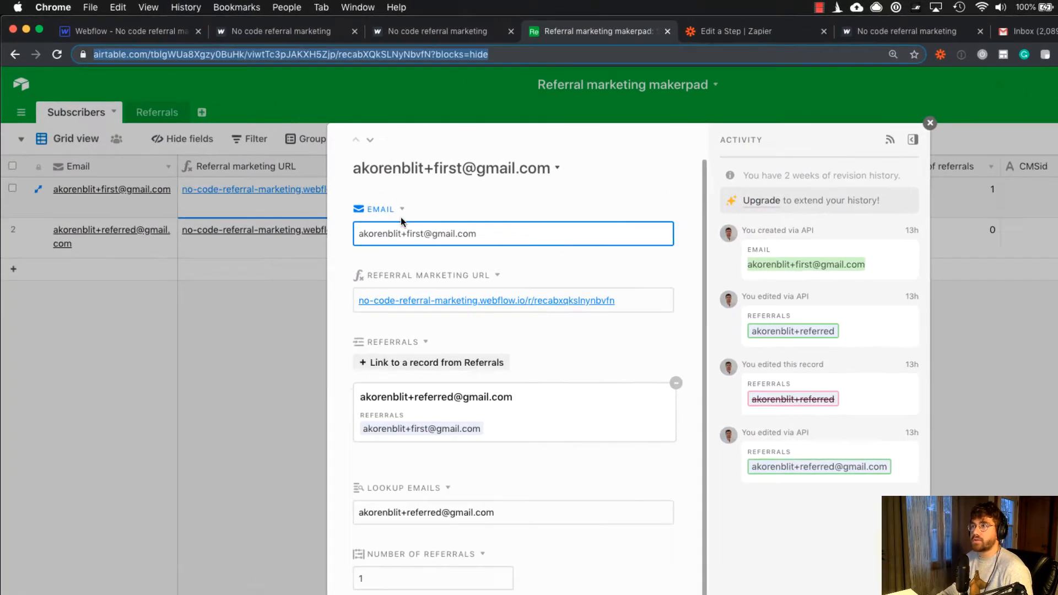
pyautogui.click(231, 368)
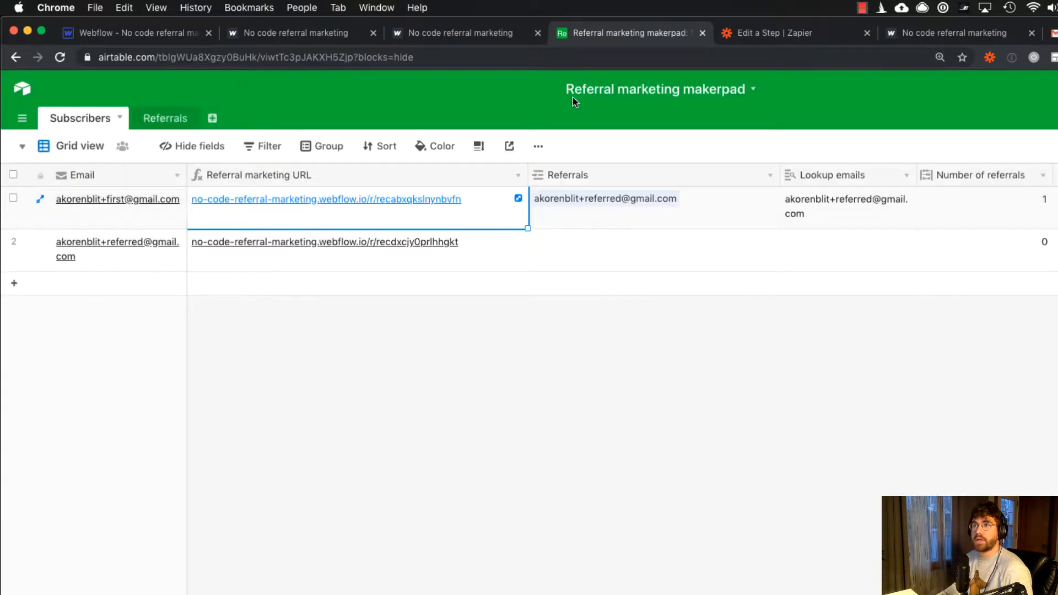
pyautogui.click(40, 199)
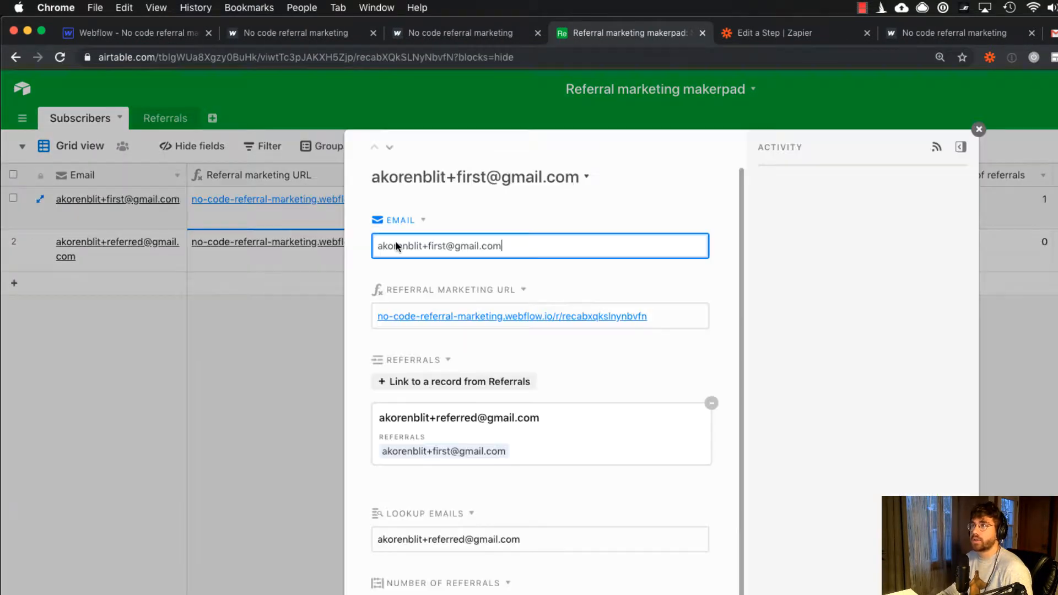
pyautogui.doubleClick(359, 59)
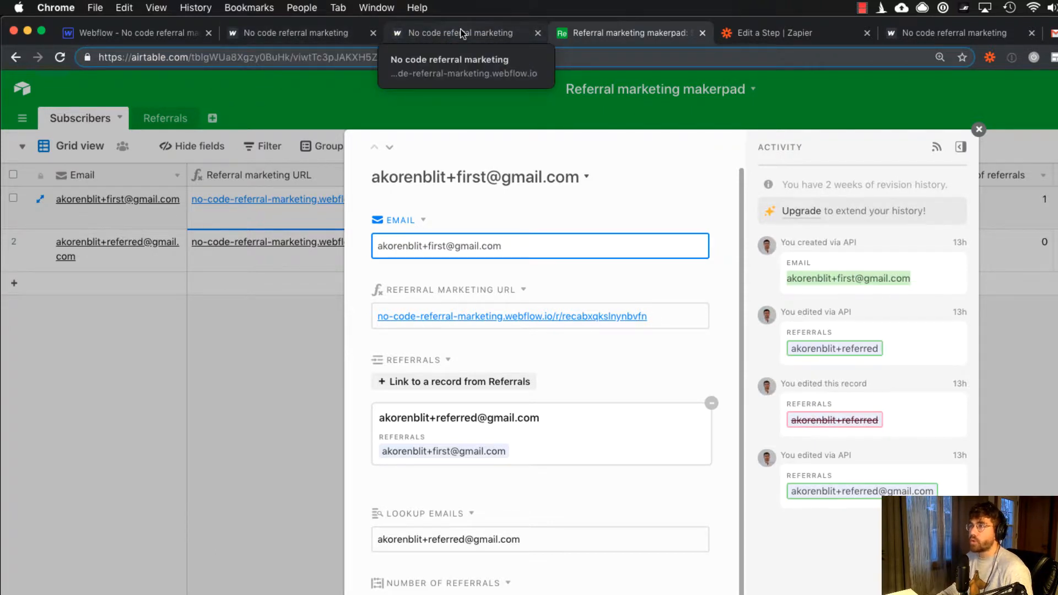
# Step: Switch to the Webflow Designer, leave the Referrals collection and open the Home page for editing
pyautogui.click(477, 34)
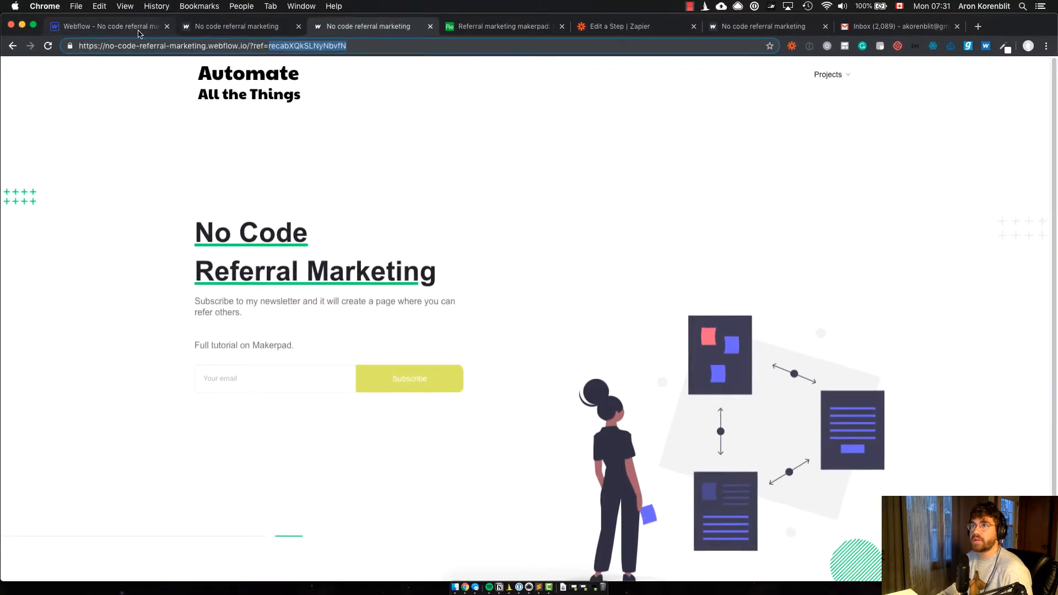
pyautogui.click(139, 33)
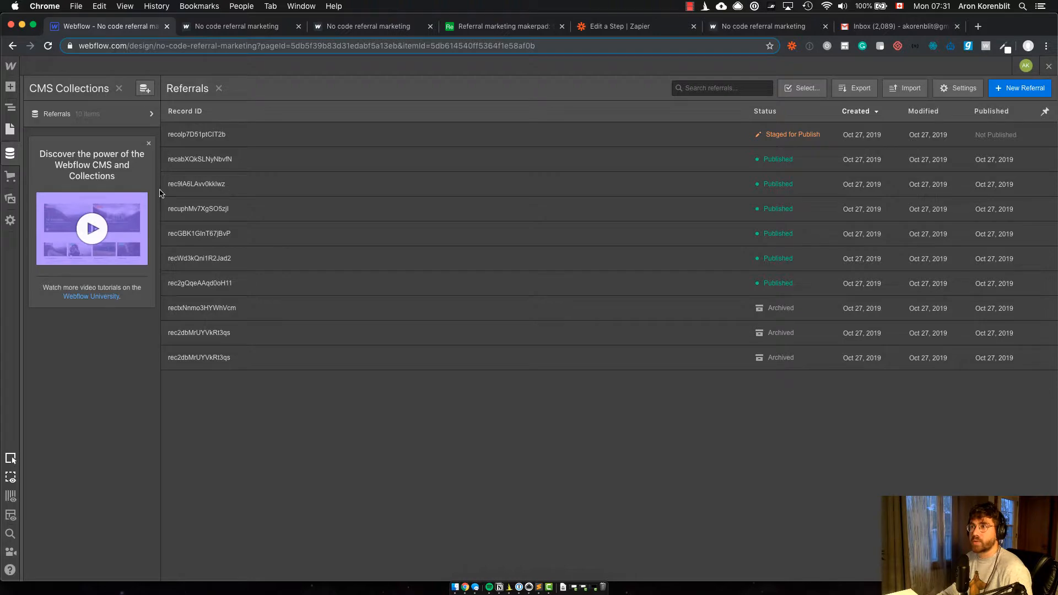
pyautogui.click(8, 134)
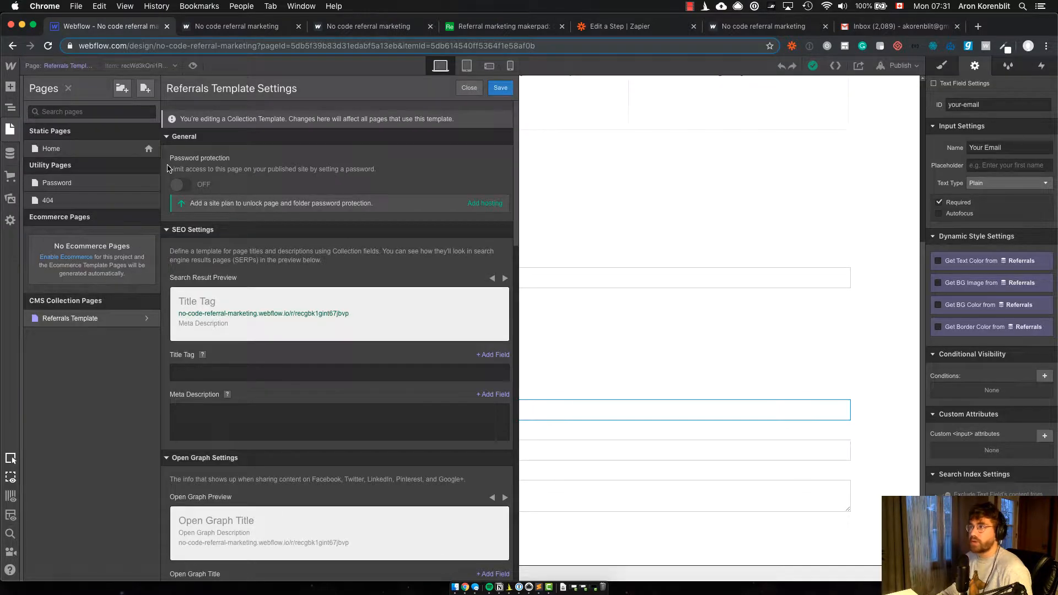
pyautogui.click(554, 293)
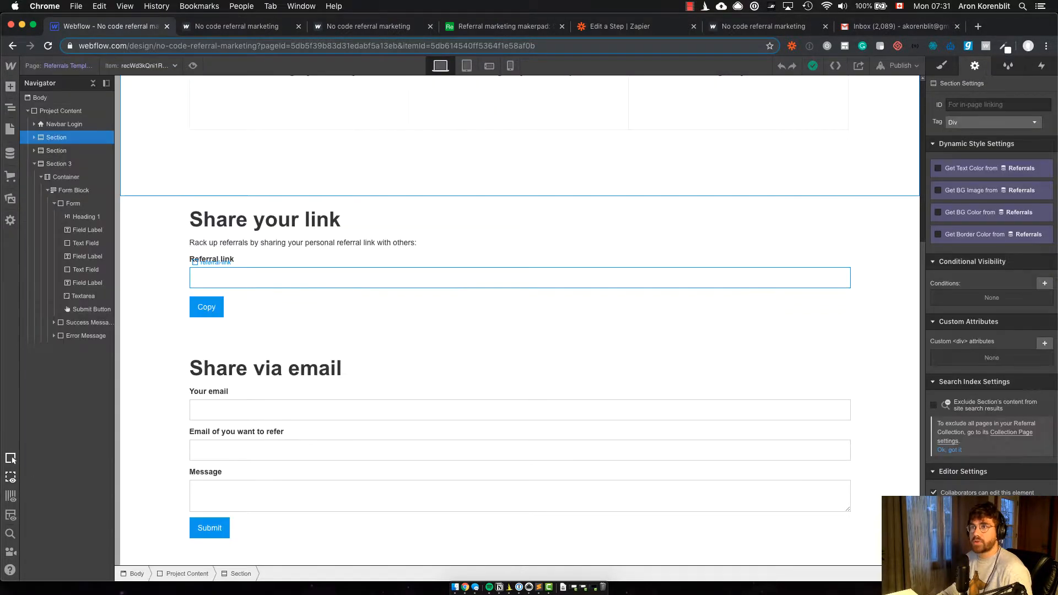
pyautogui.press('p')
pyautogui.click(67, 147)
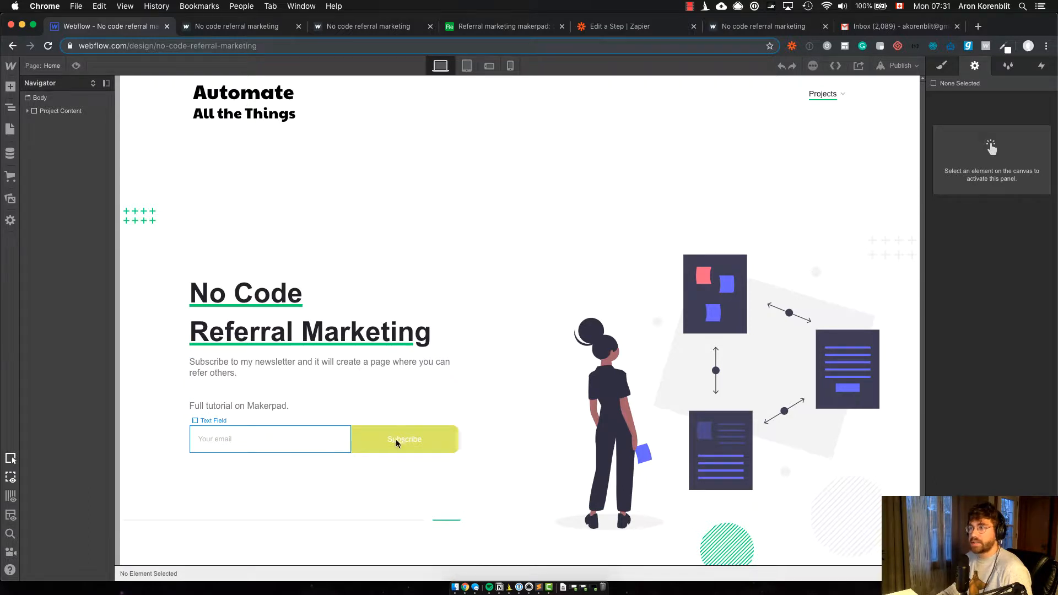
# Step: Widen the Navigator and open the code of the HTML Embed inside the homepage's subscription form
pyautogui.click(349, 439)
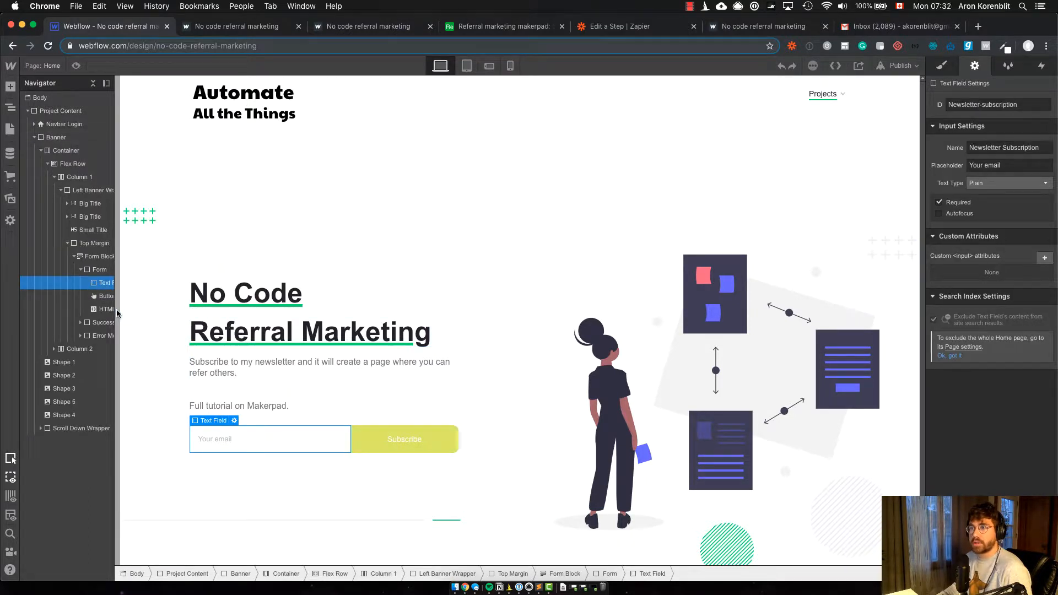
pyautogui.moveTo(116, 314); pyautogui.dragTo(190, 314)
pyautogui.click(138, 309)
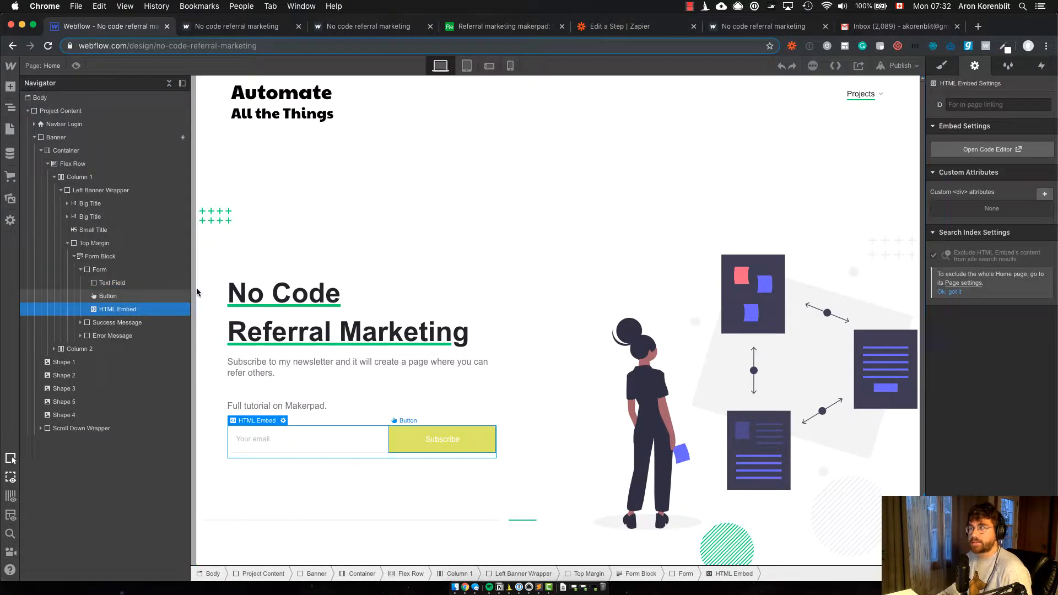
pyautogui.click(283, 421)
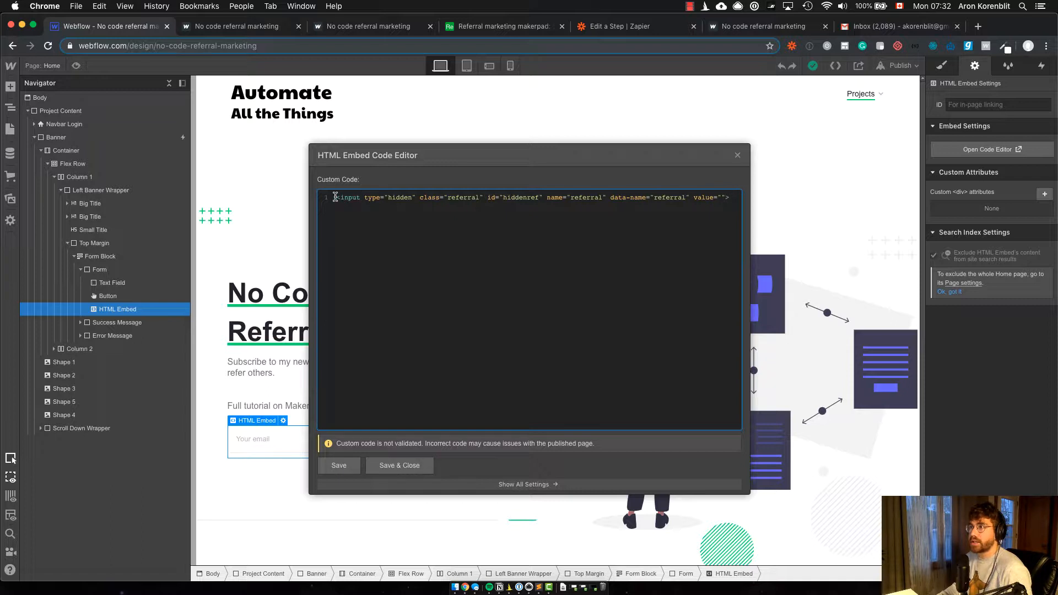
# Step: Examine the type, class and id attributes of the hidden referral input and close the embed code
pyautogui.moveTo(389, 198); pyautogui.dragTo(407, 199)
pyautogui.click(406, 201)
pyautogui.doubleClick(463, 198)
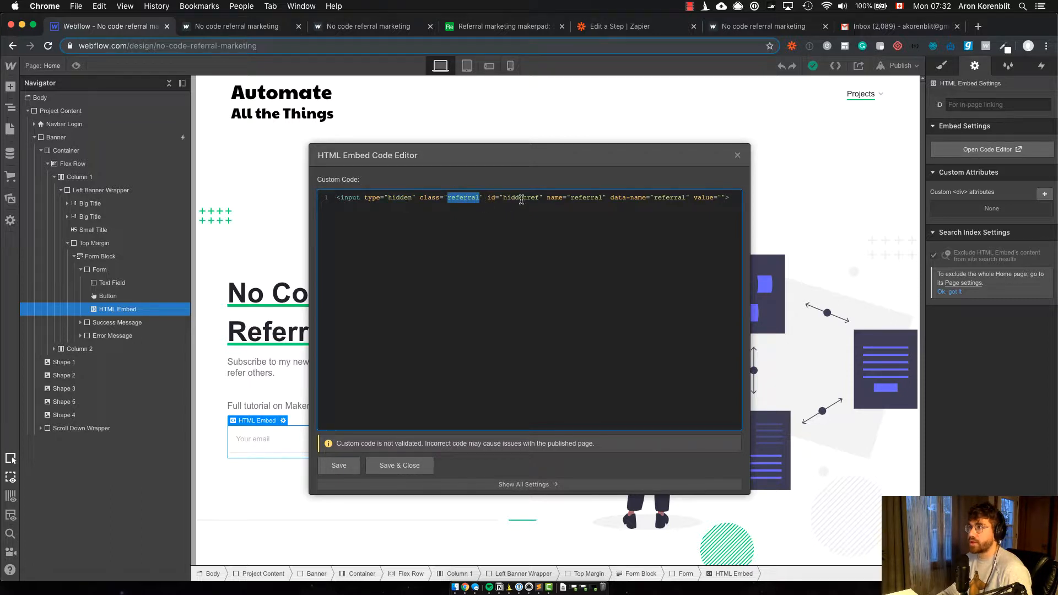
pyautogui.doubleClick(521, 198)
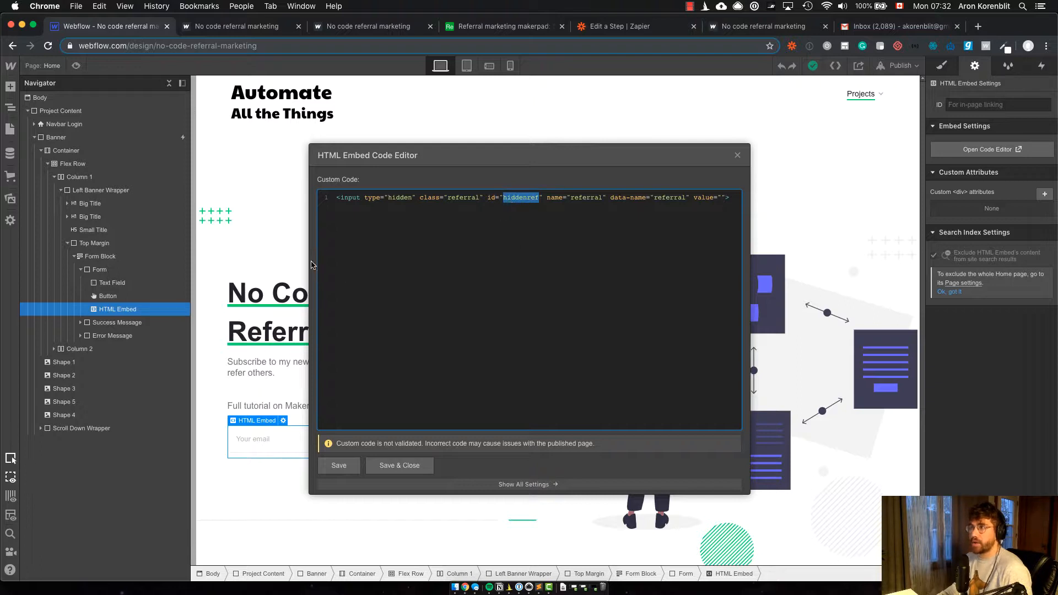
pyautogui.click(50, 172)
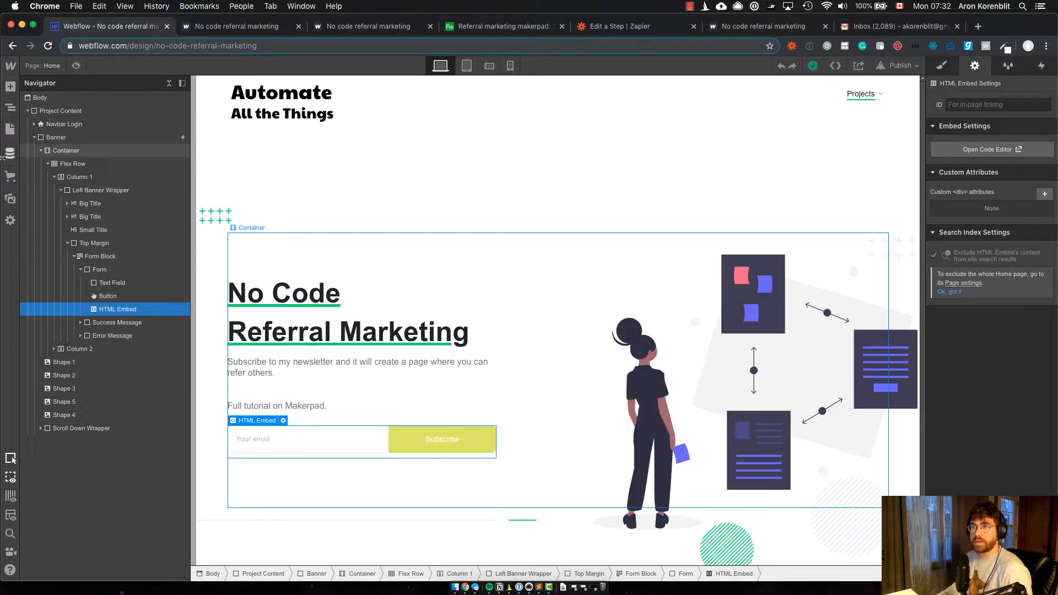
# Step: Open the Home page's settings and go to its custom code before the closing body tag
pyautogui.click(9, 128)
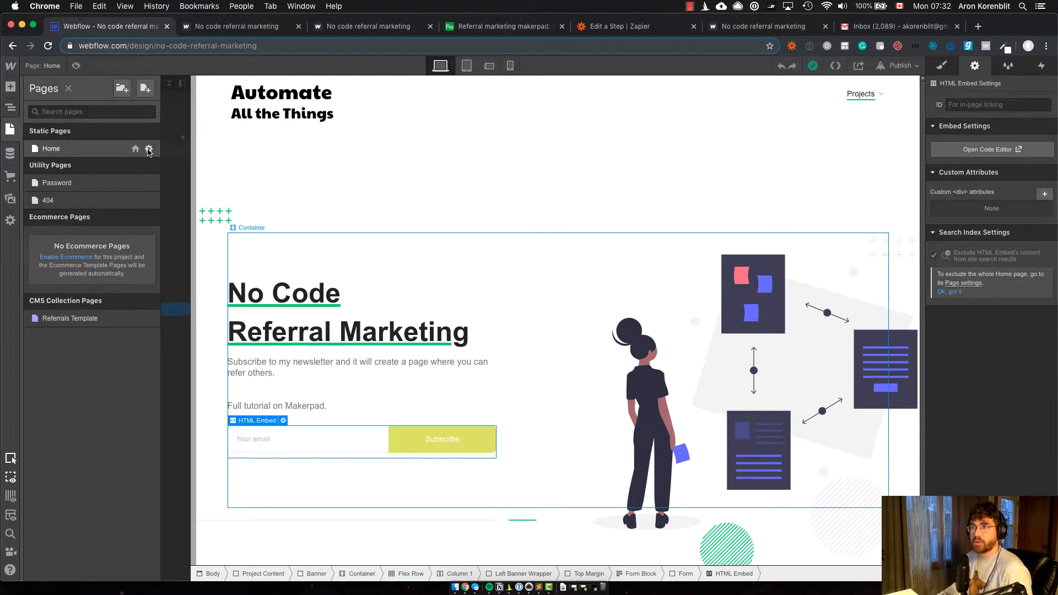
pyautogui.click(149, 149)
pyautogui.scroll(-10, 274, 368)
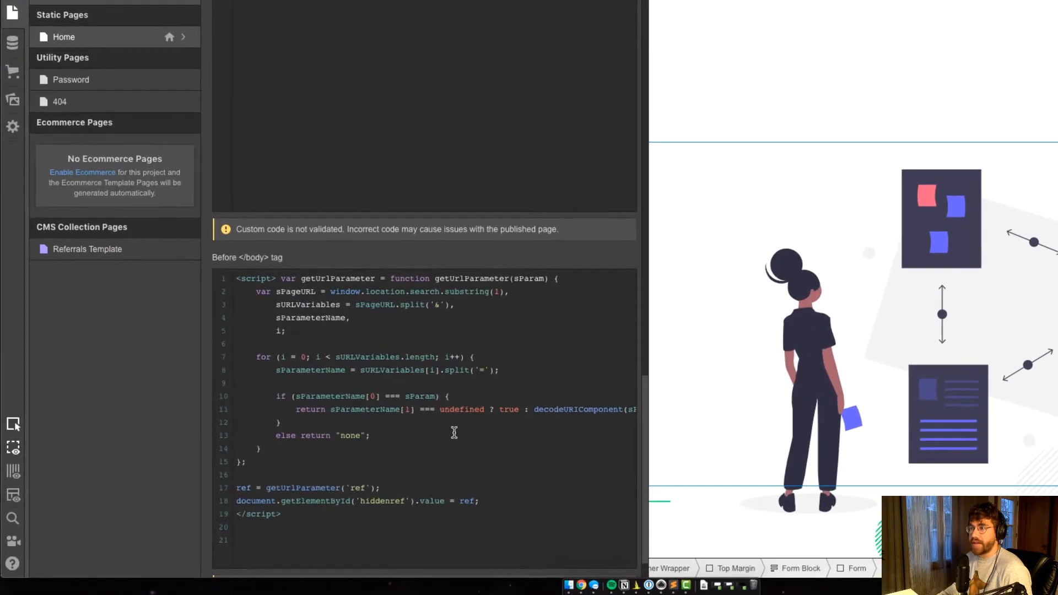
pyautogui.scroll(-1, 402, 460)
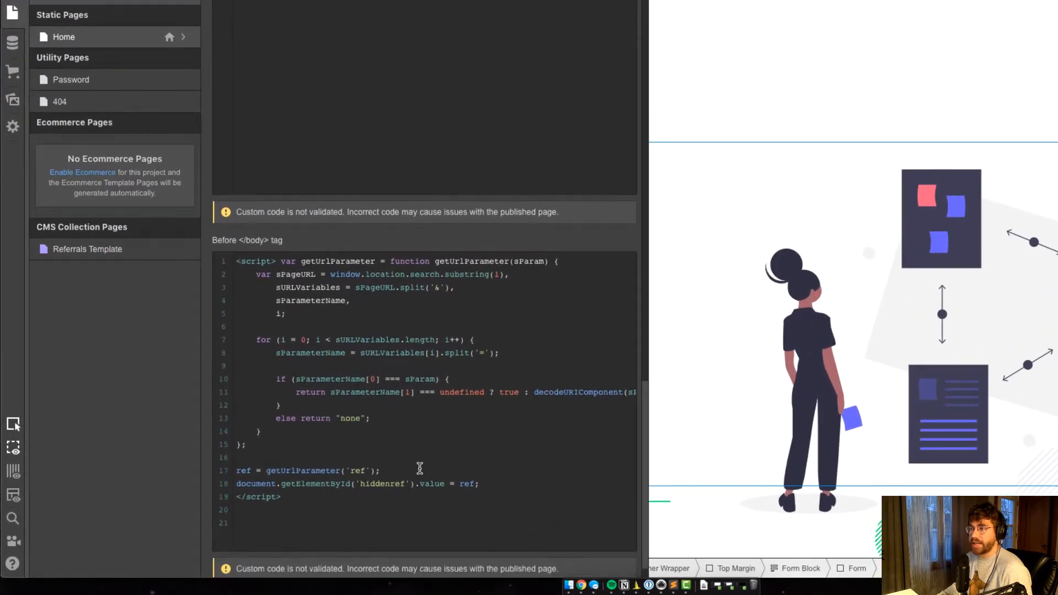
# Step: Examine the script lines that read the ref URL parameter and assign it to the hiddenref field
pyautogui.moveTo(344, 519); pyautogui.dragTo(265, 503)
pyautogui.click(287, 478)
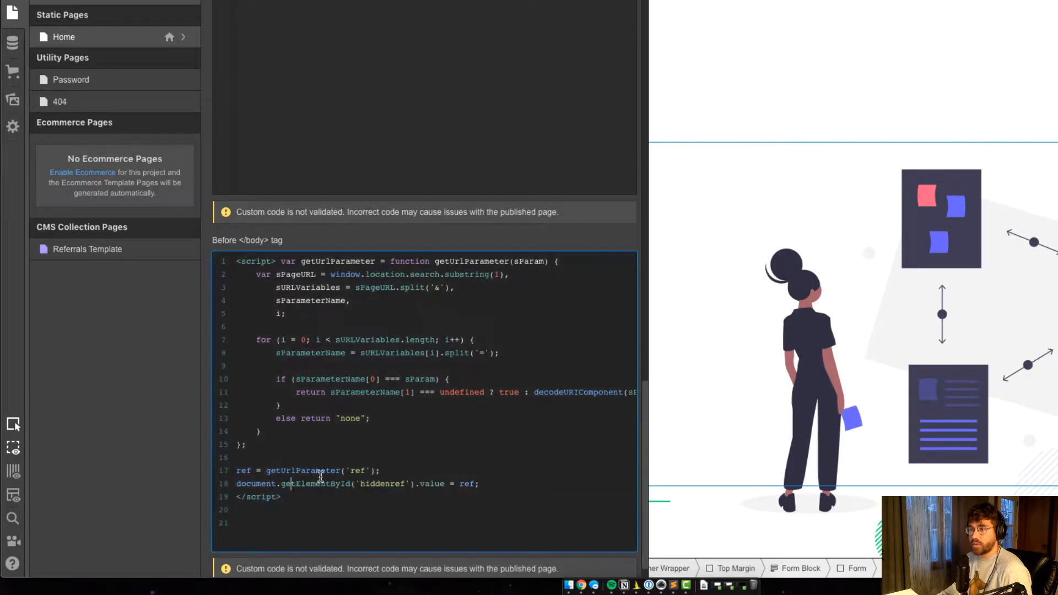
pyautogui.doubleClick(242, 469)
pyautogui.click(242, 485)
pyautogui.doubleClick(467, 484)
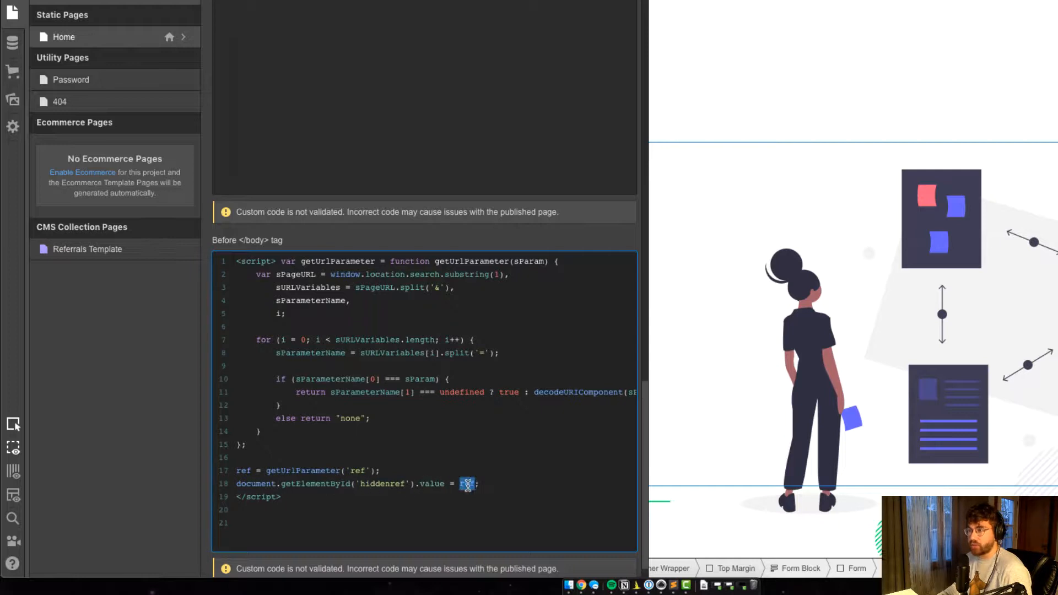
pyautogui.click(500, 484)
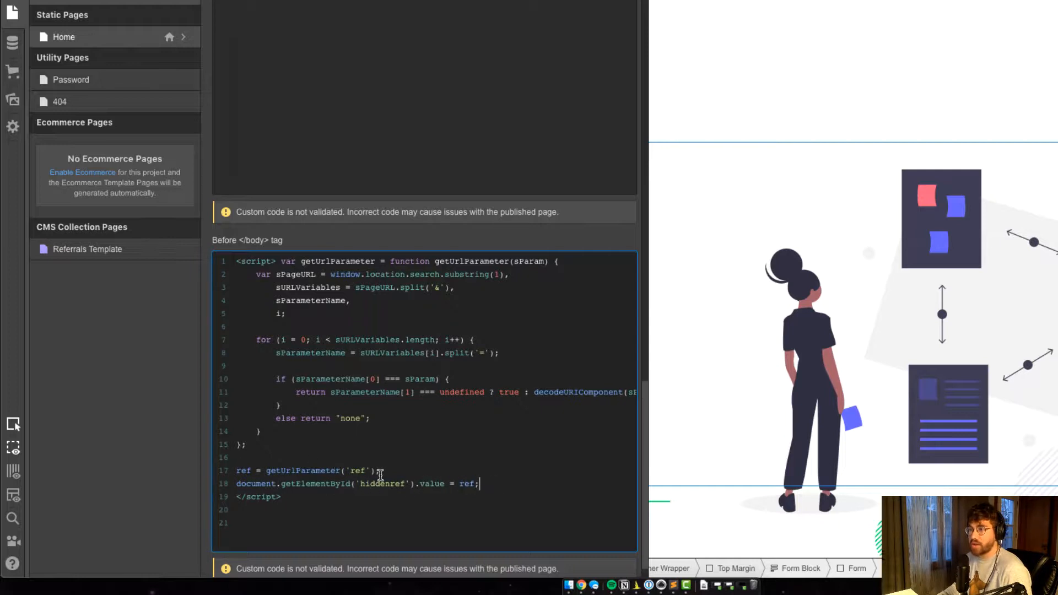
# Step: Examine the script's ref assignment line and the getUrlParameter function it calls
pyautogui.moveTo(380, 471); pyautogui.dragTo(231, 475)
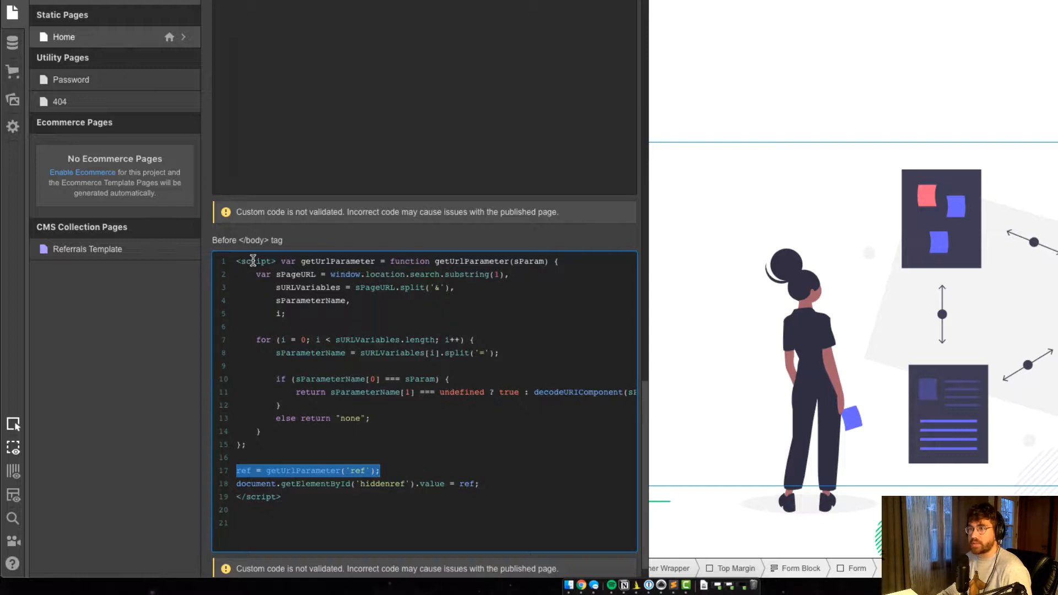
pyautogui.moveTo(281, 261); pyautogui.dragTo(347, 441)
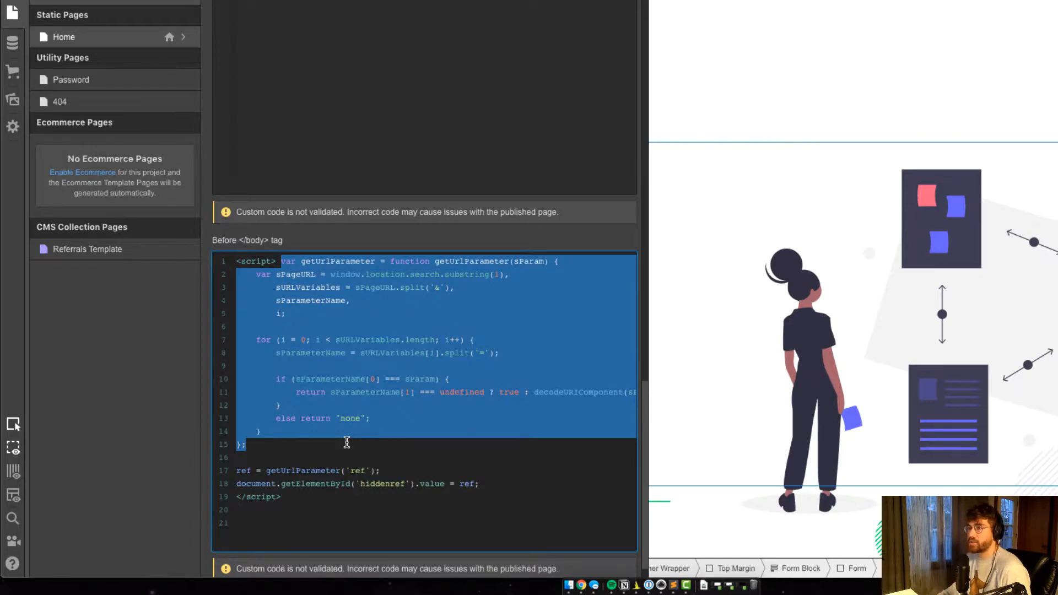
pyautogui.doubleClick(242, 471)
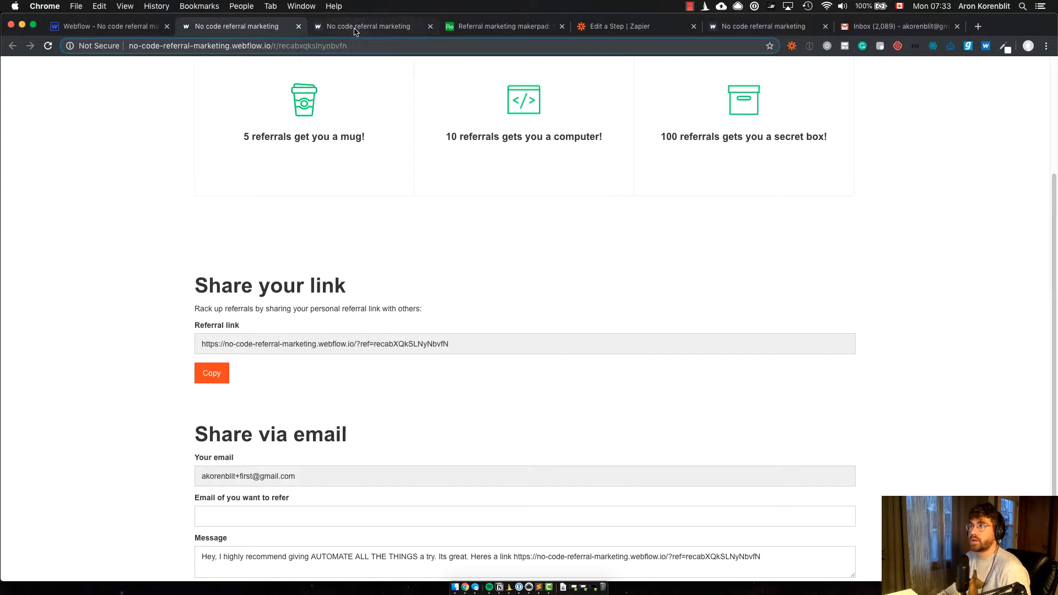
# Step: Compare the ref parameter in the homepage's referral URL with the data__referral value of Submission A in Zapier
pyautogui.click(356, 30)
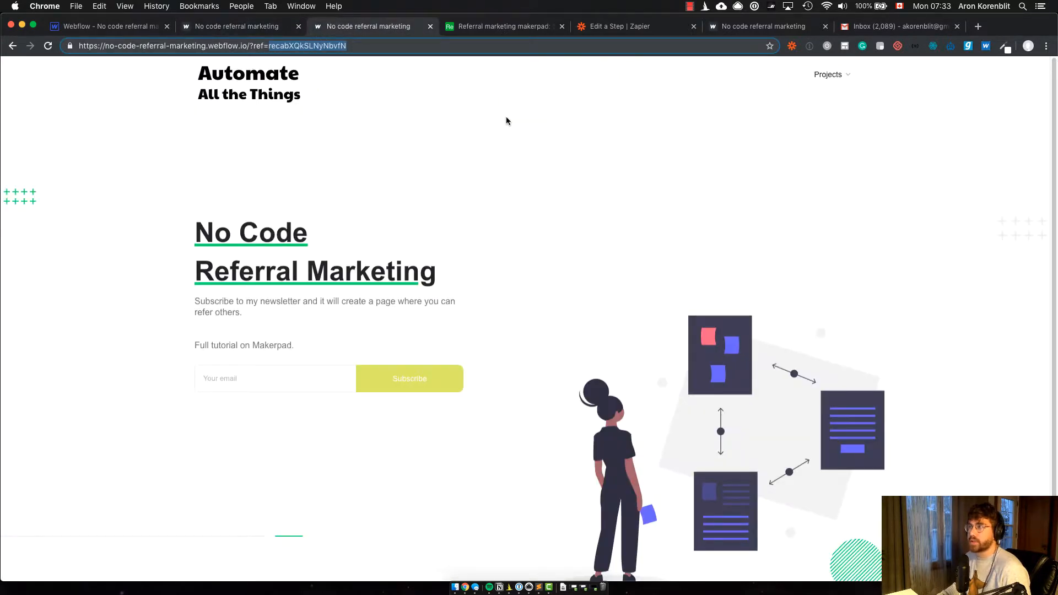
pyautogui.click(616, 31)
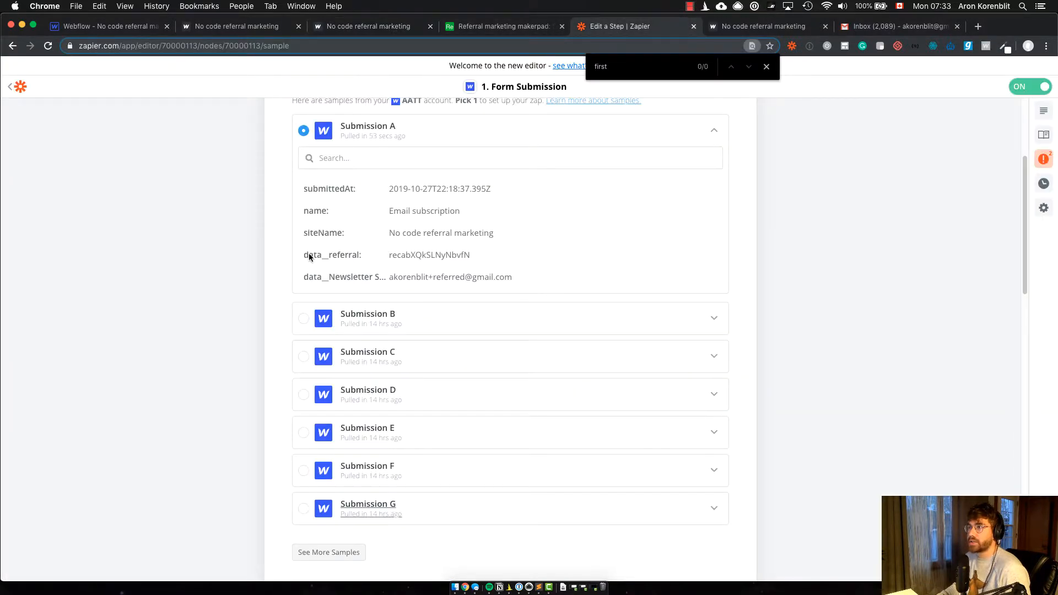
pyautogui.doubleClick(422, 255)
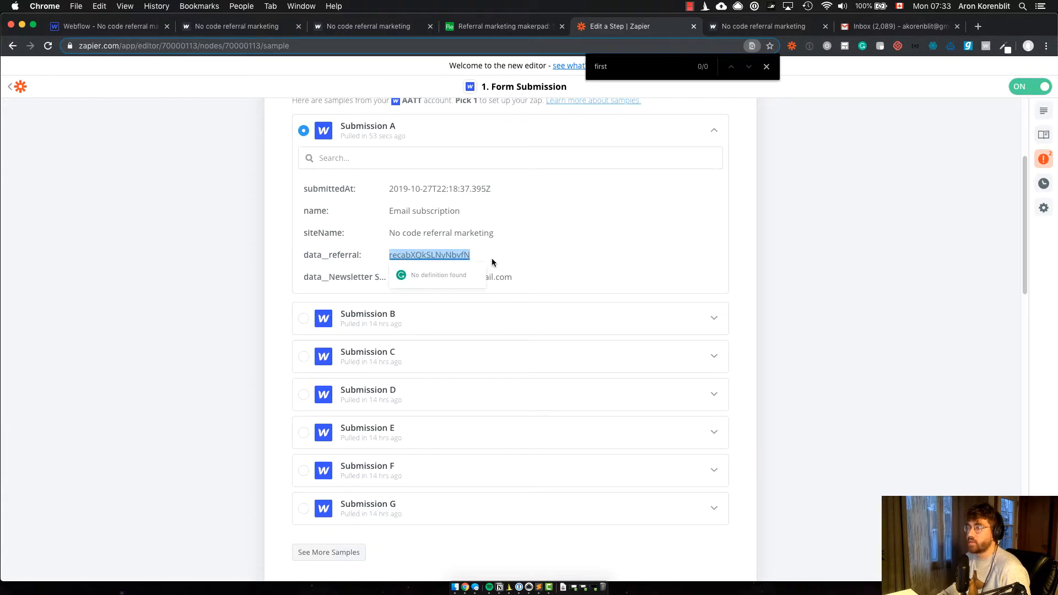
pyautogui.click(475, 258)
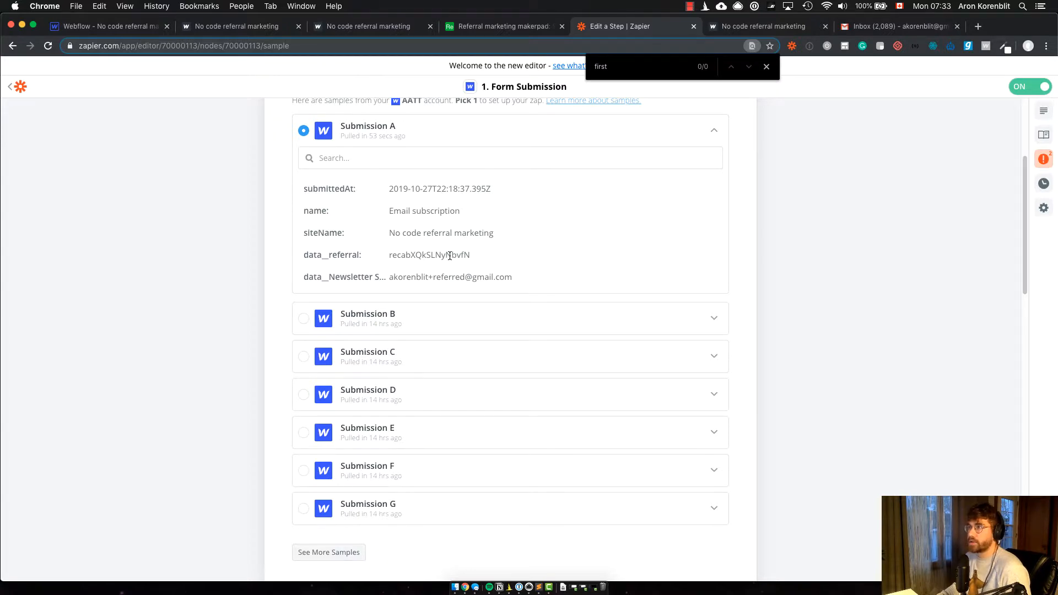
# Step: Open the zap's "Only continue if..." step and view its filter setup for Data Referral
pyautogui.scroll(-5, 450, 256)
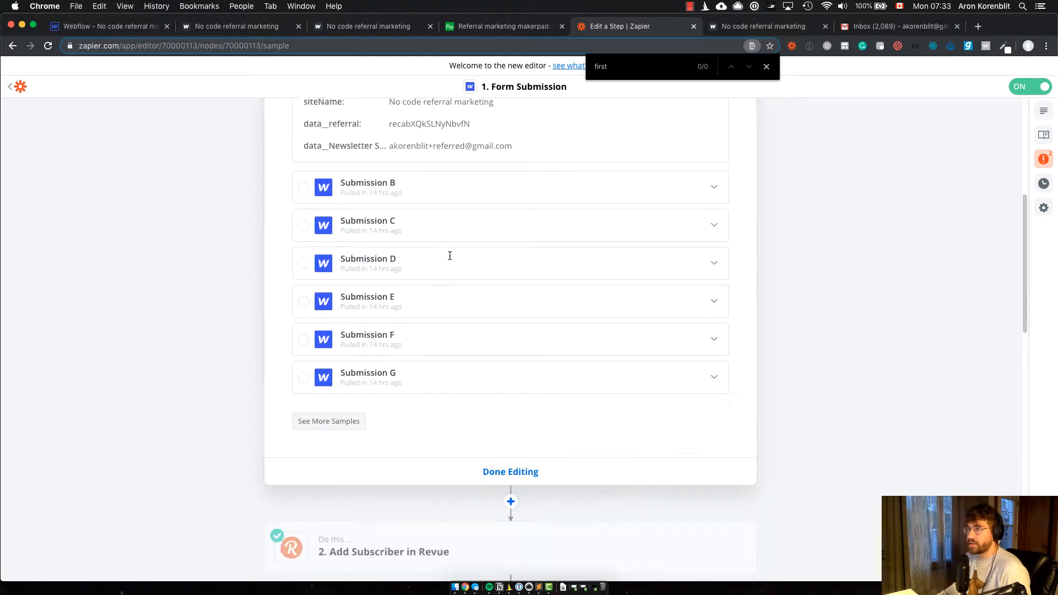
pyautogui.scroll(-10, 449, 256)
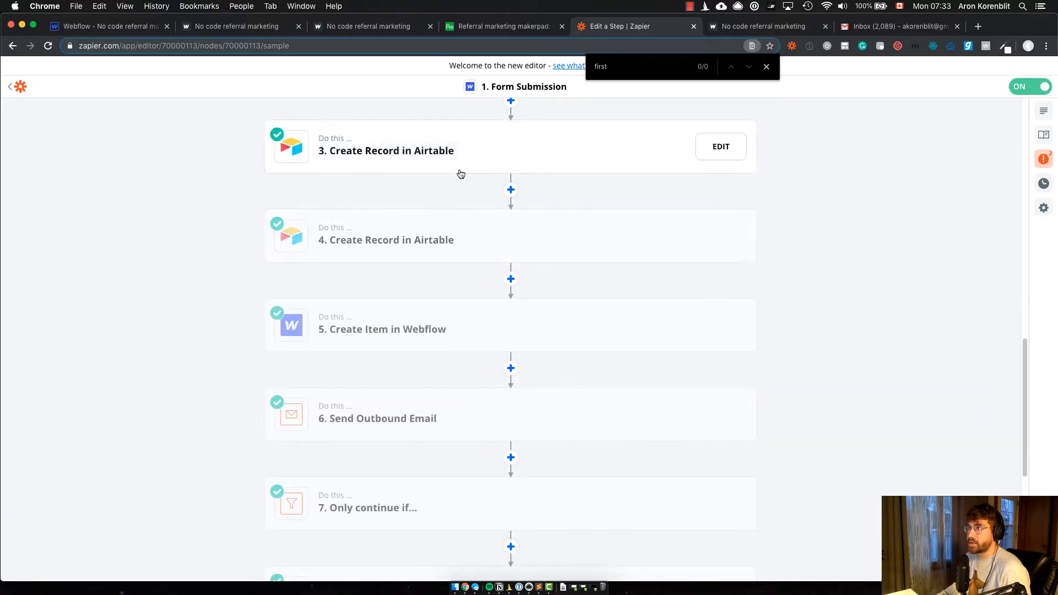
pyautogui.scroll(-1, 431, 333)
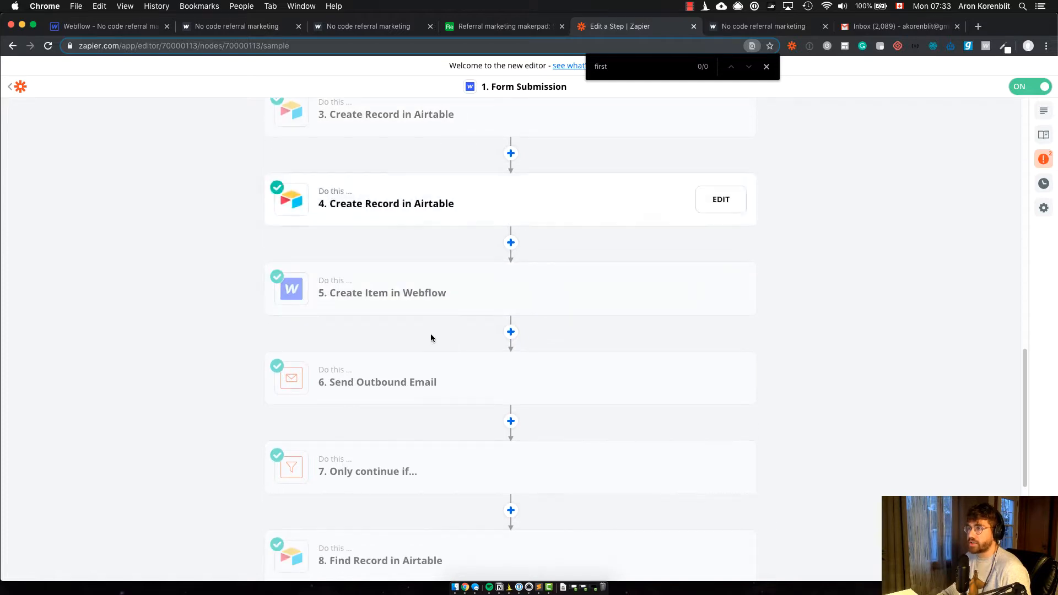
pyautogui.scroll(-2, 451, 261)
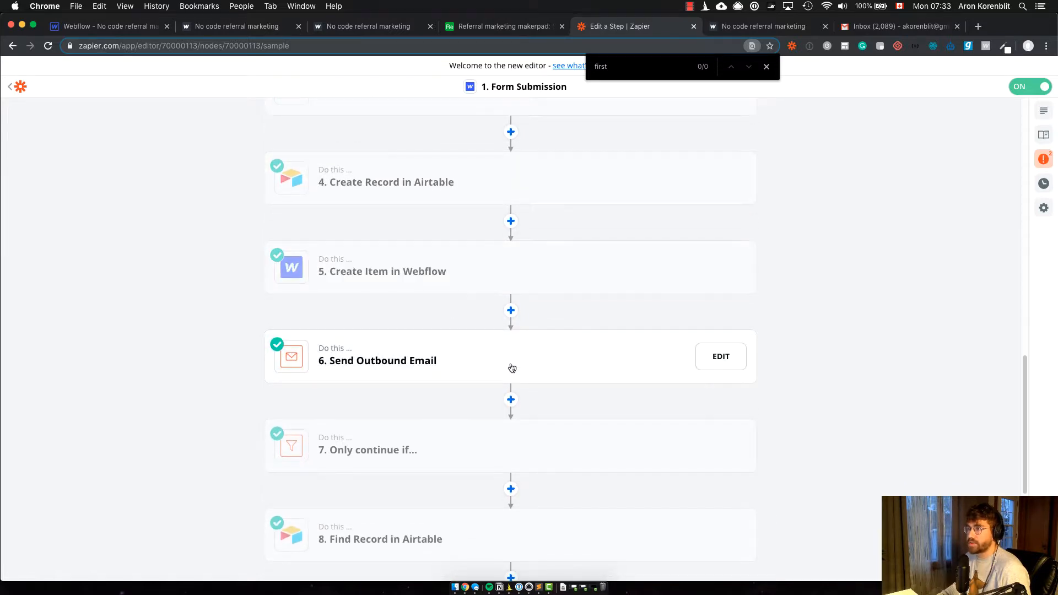
pyautogui.click(432, 412)
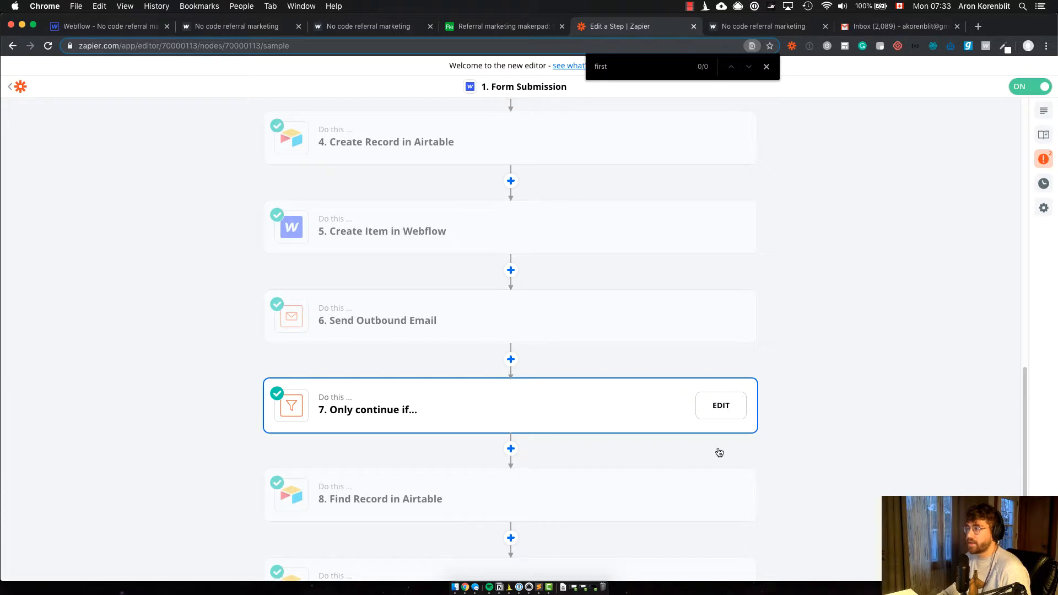
pyautogui.click(721, 406)
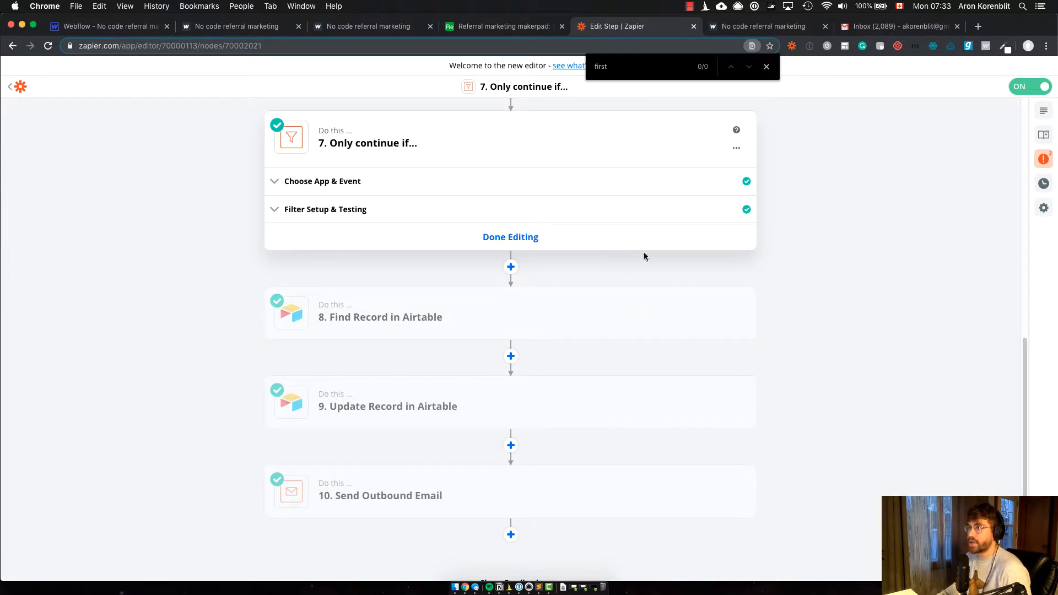
pyautogui.click(343, 210)
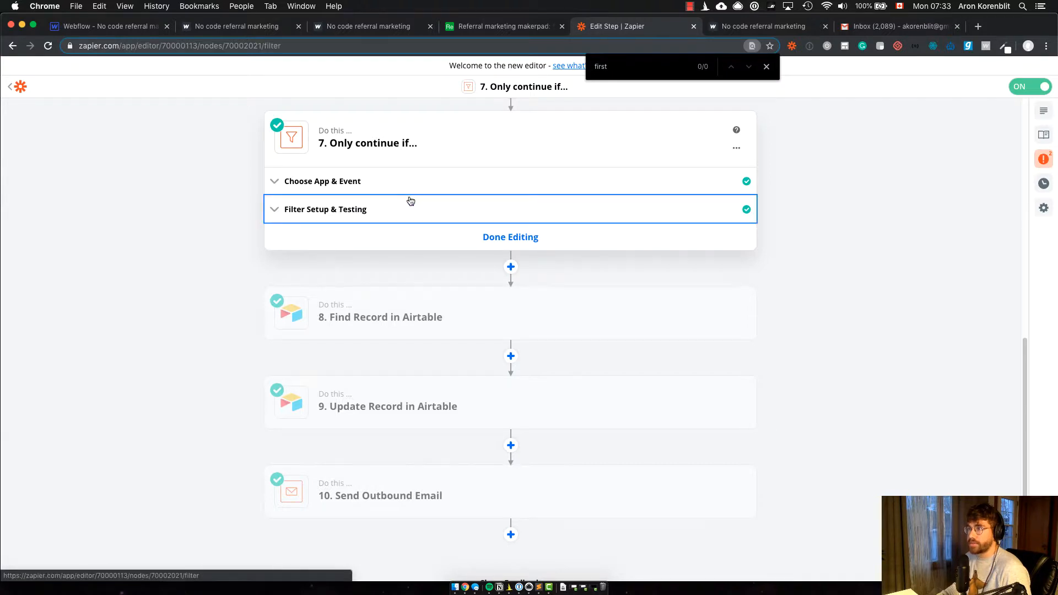
pyautogui.click(389, 177)
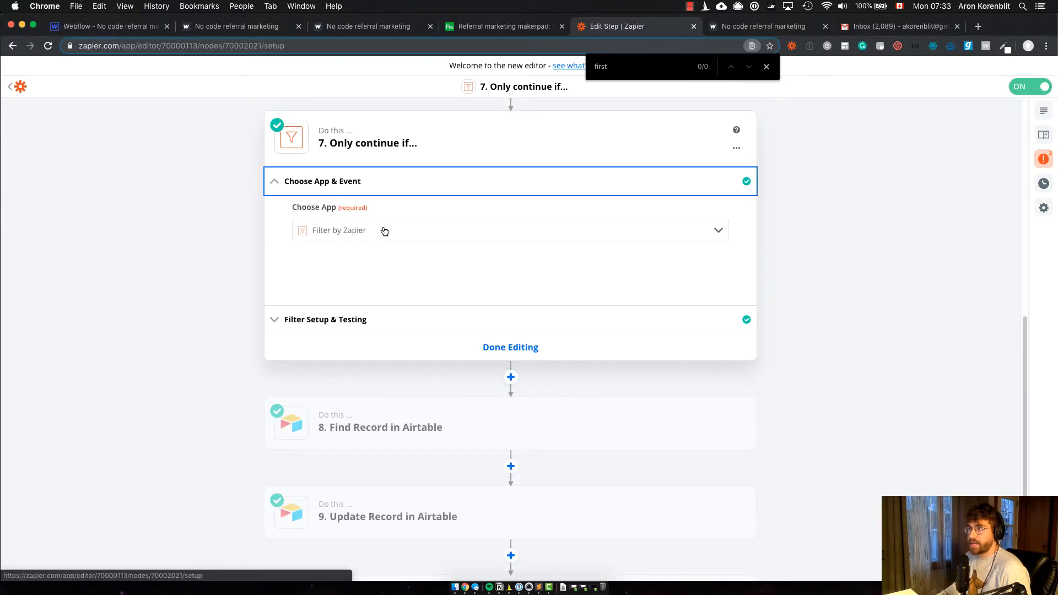
pyautogui.click(684, 307)
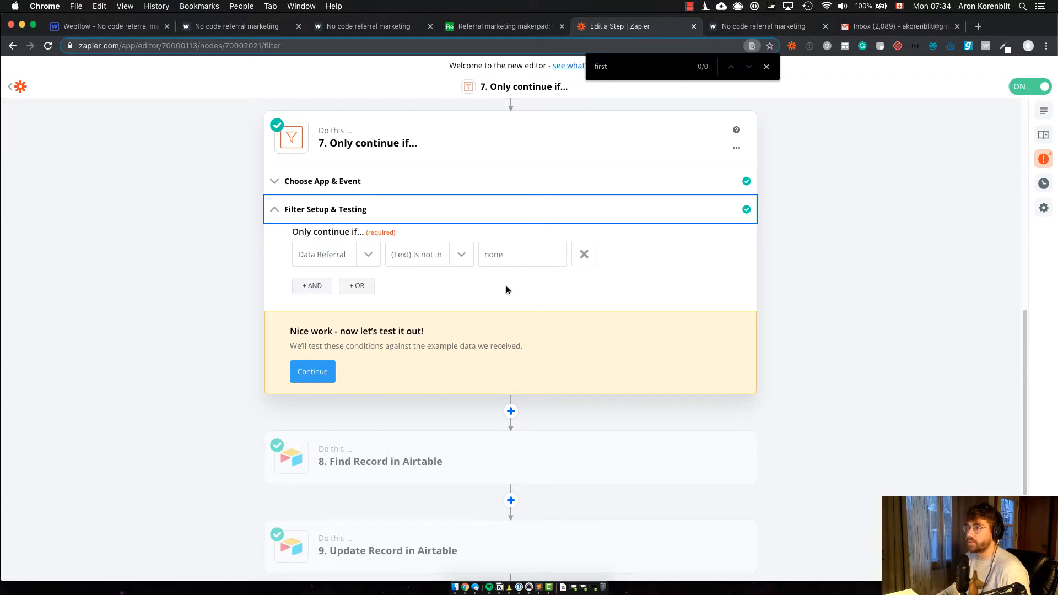
# Step: Open the Find Record in Airtable step and examine the table, search value and search formula in its record settings
pyautogui.scroll(-3, 507, 290)
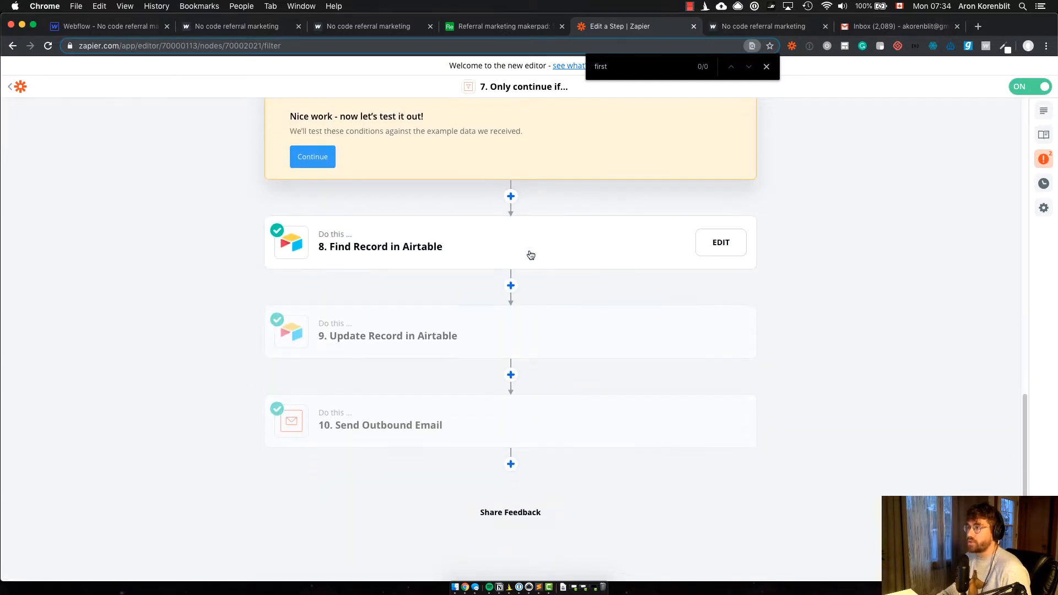
pyautogui.click(509, 251)
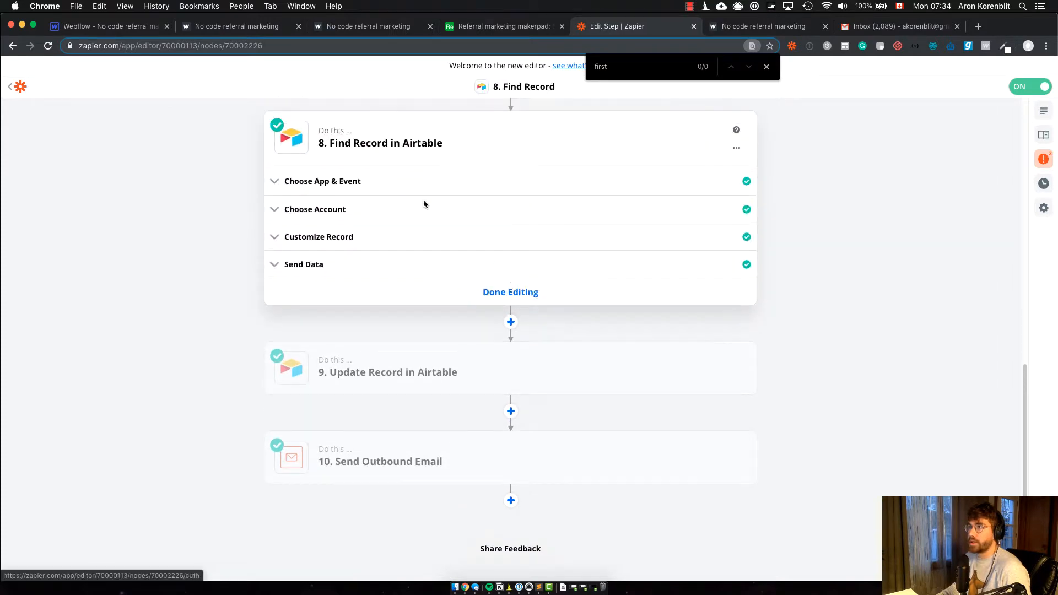
pyautogui.click(333, 236)
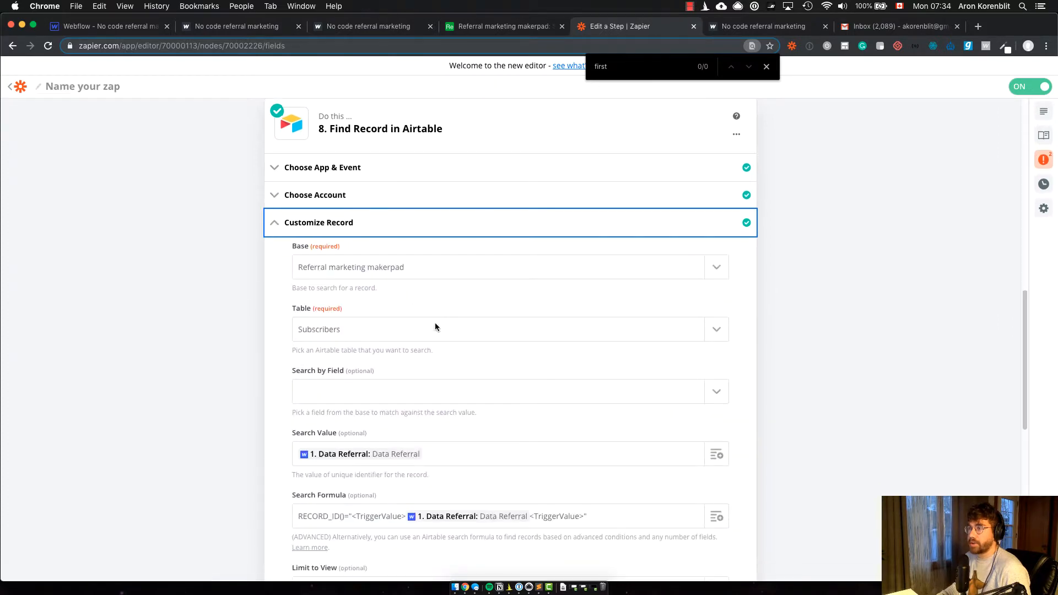
pyautogui.scroll(-3, 431, 545)
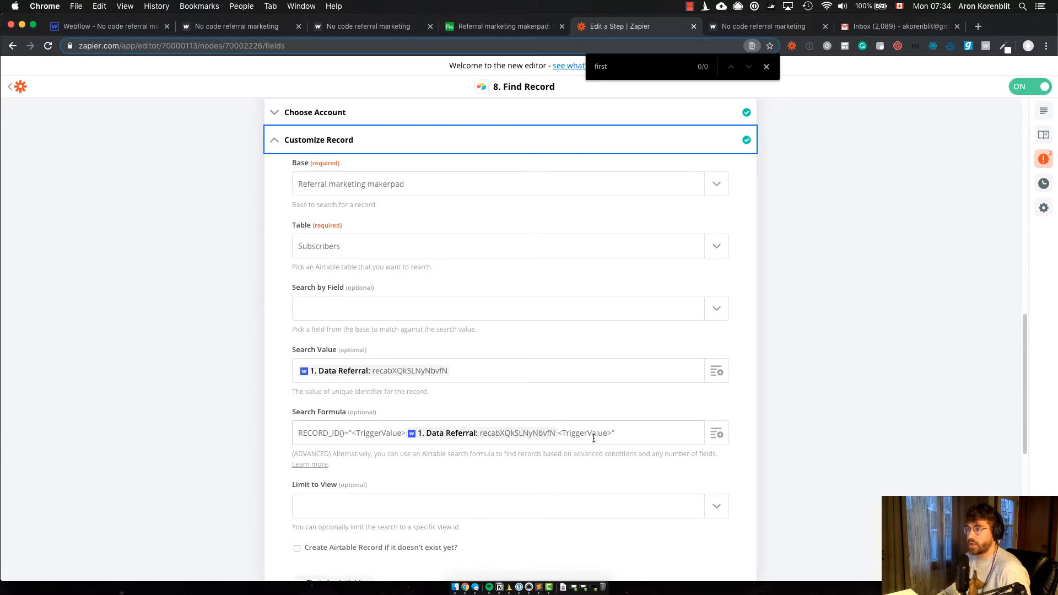
pyautogui.scroll(1, 494, 442)
pyautogui.scroll(-2, 518, 449)
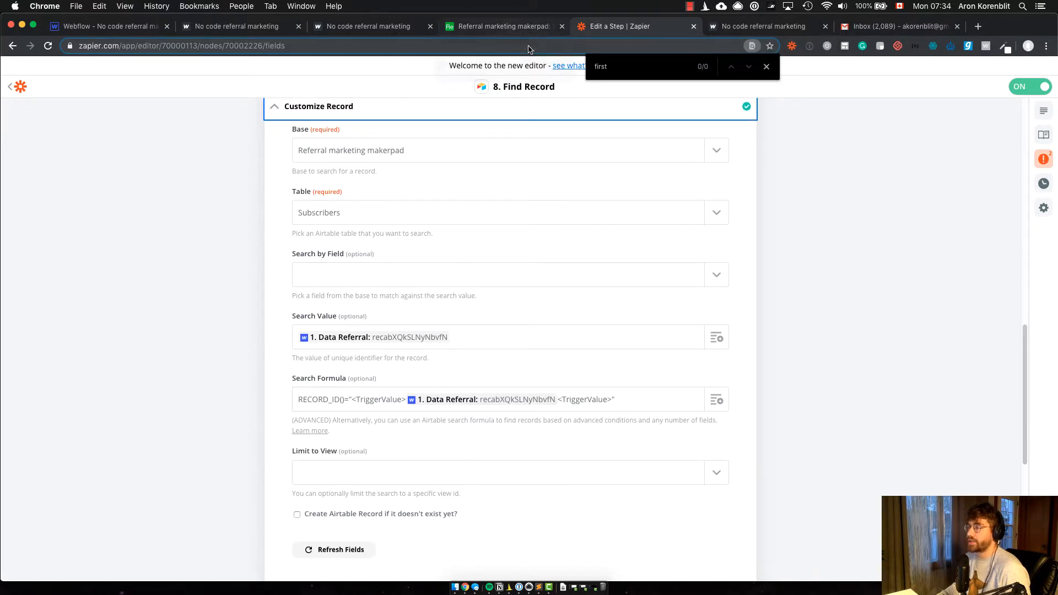
# Step: Open the Update Record in Airtable step and view its record customization fields
pyautogui.scroll(-10, 813, 396)
pyautogui.click(399, 342)
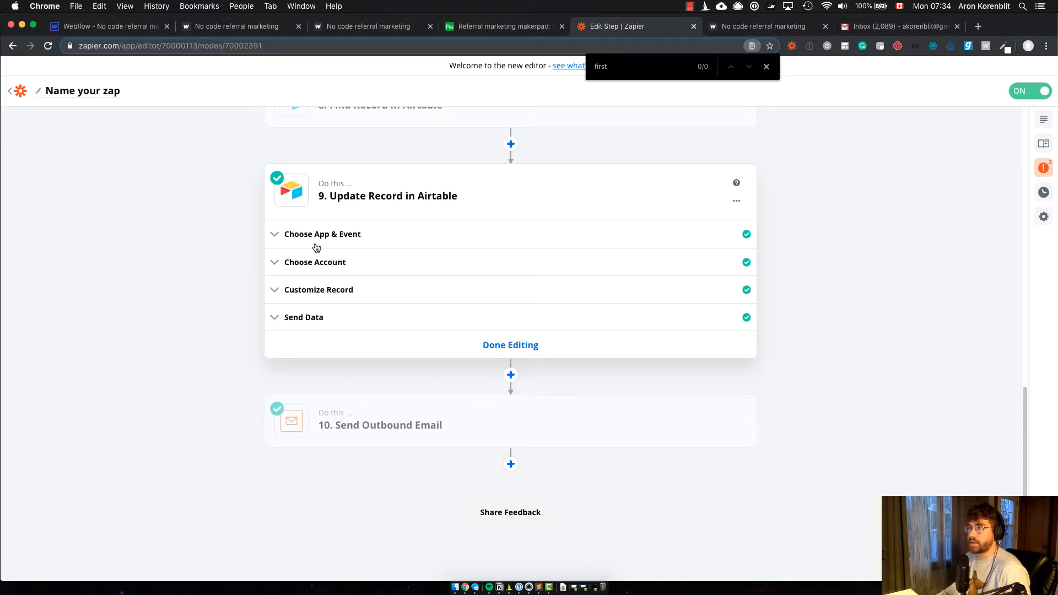
pyautogui.click(340, 291)
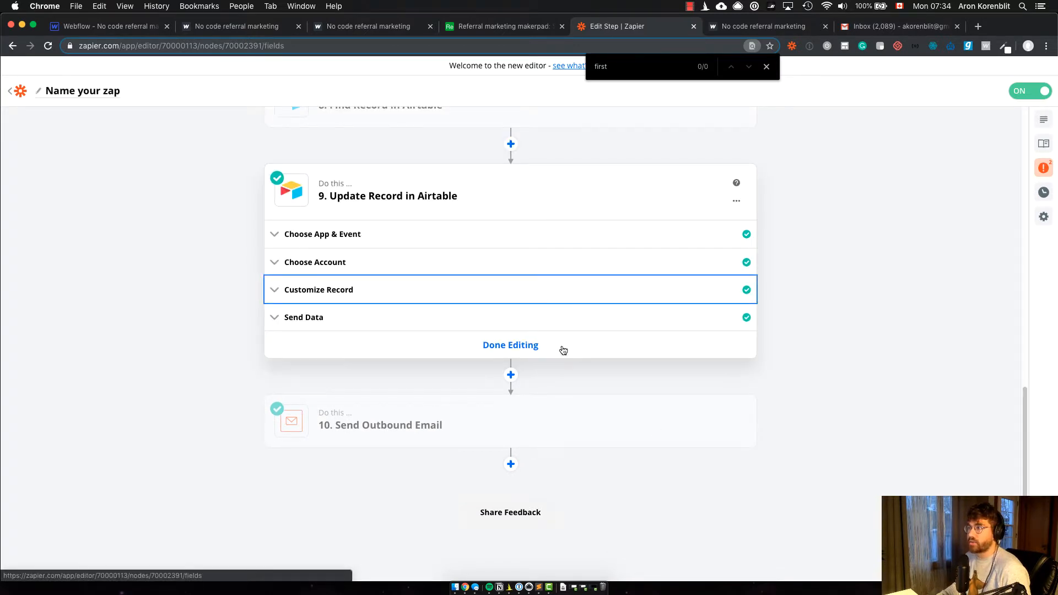
pyautogui.scroll(5, 511, 276)
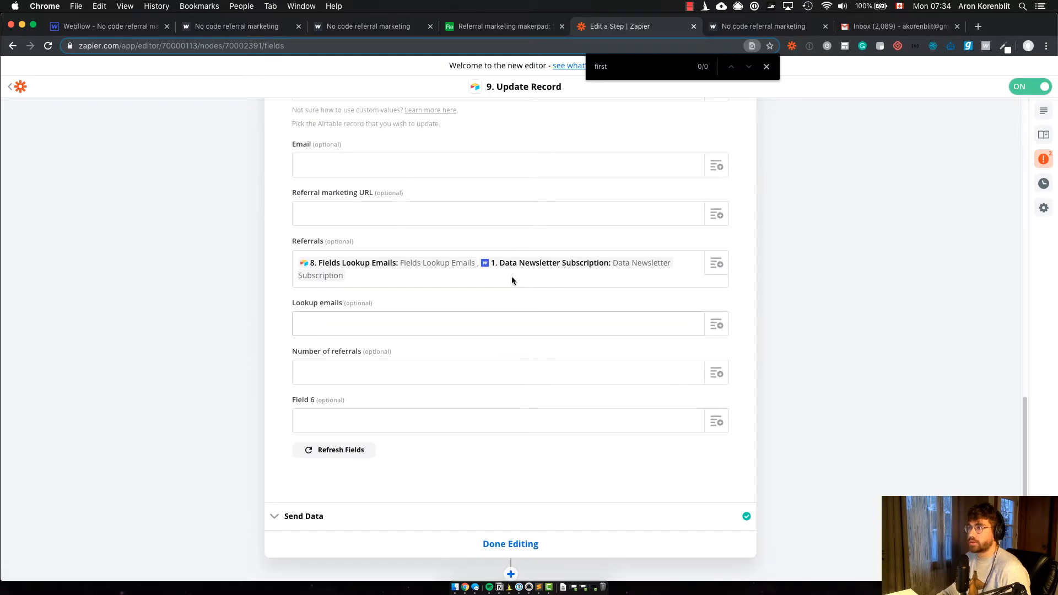
# Step: Switch to the Airtable Subscribers table, close the expanded record and select the first subscriber's Referrals cell
pyautogui.click(498, 26)
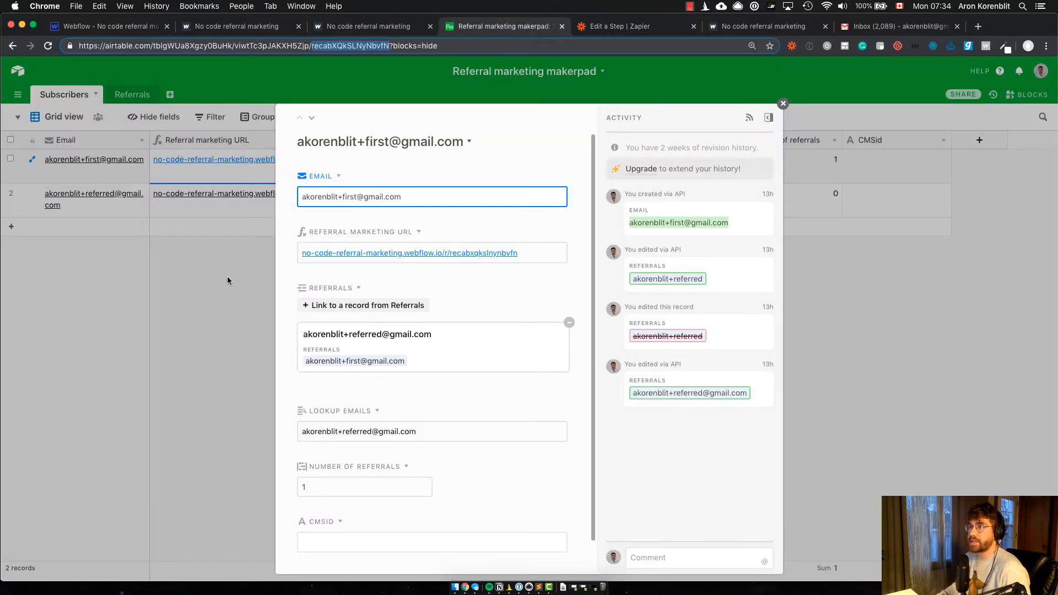
pyautogui.click(227, 280)
pyautogui.click(31, 159)
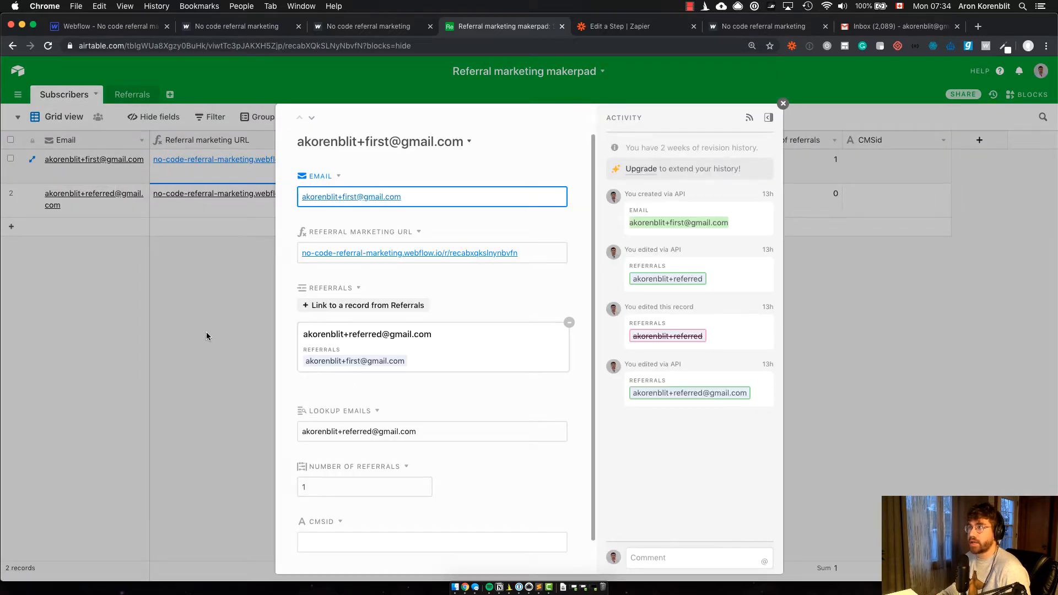
pyautogui.click(207, 336)
pyautogui.click(578, 164)
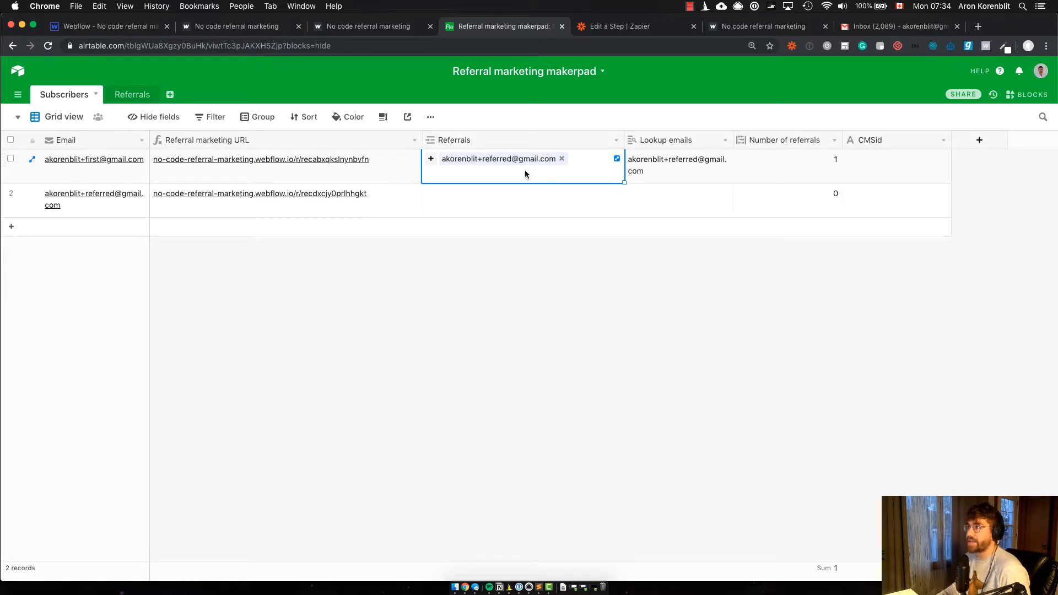
# Step: Switch to the Notion tutorial outline and check off "Capturing referral parameter on homepage" and "Zapier setup" under Tracking referrals
pyautogui.press('super+Tab')
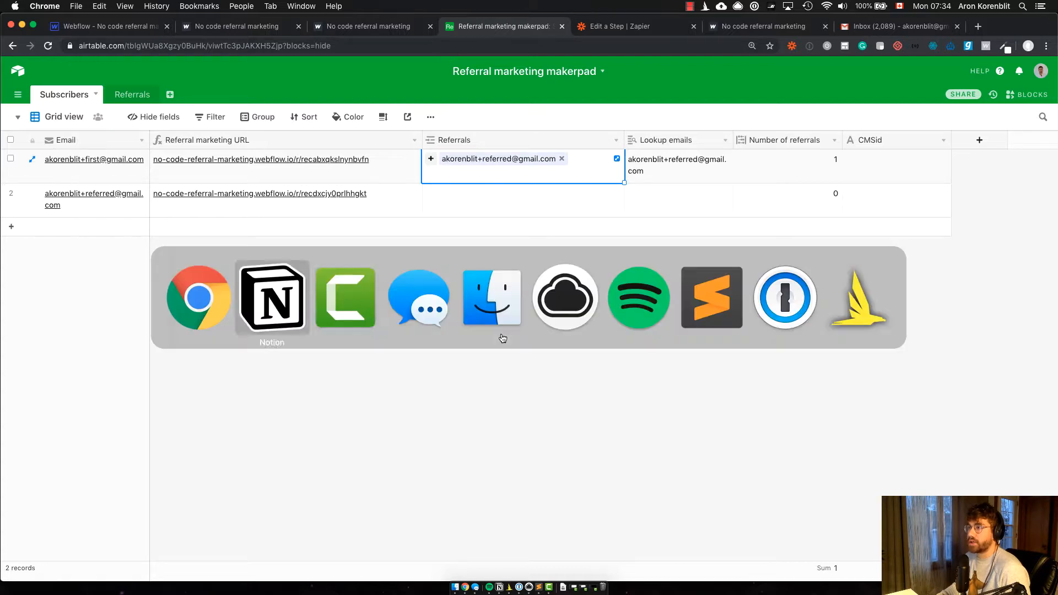
pyautogui.click(296, 322)
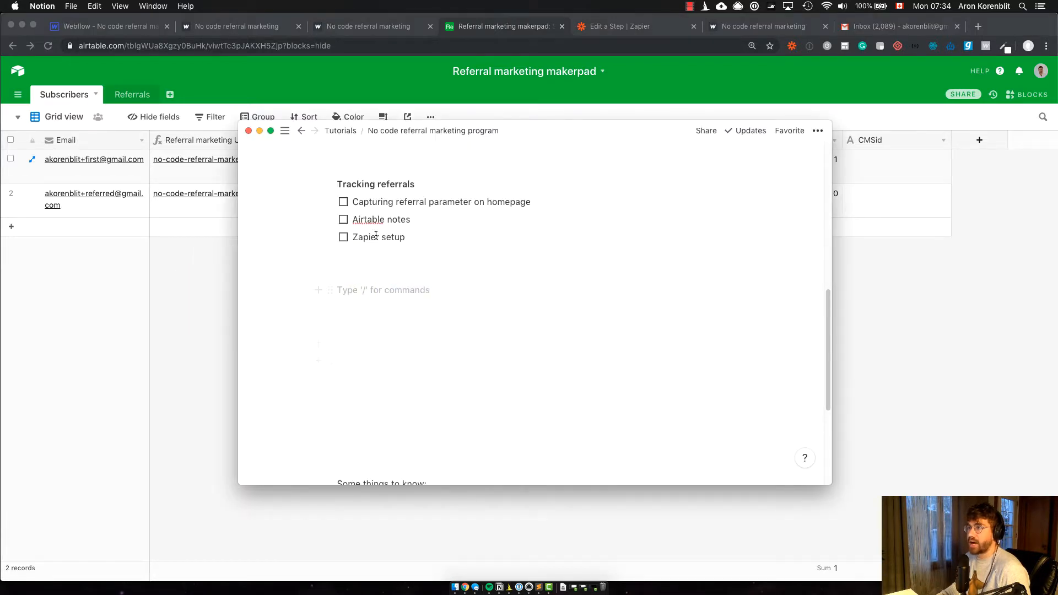
pyautogui.click(343, 202)
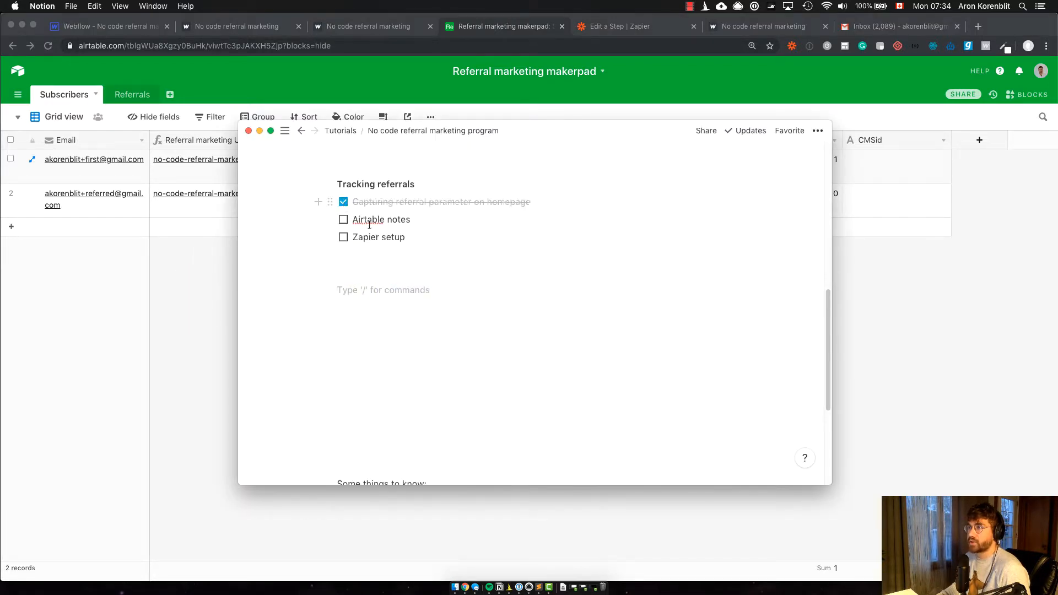
pyautogui.click(344, 236)
# Step: Return to the Airtable Subscribers table and widen the Lookup emails column so each address fits on one line
pyautogui.click(192, 323)
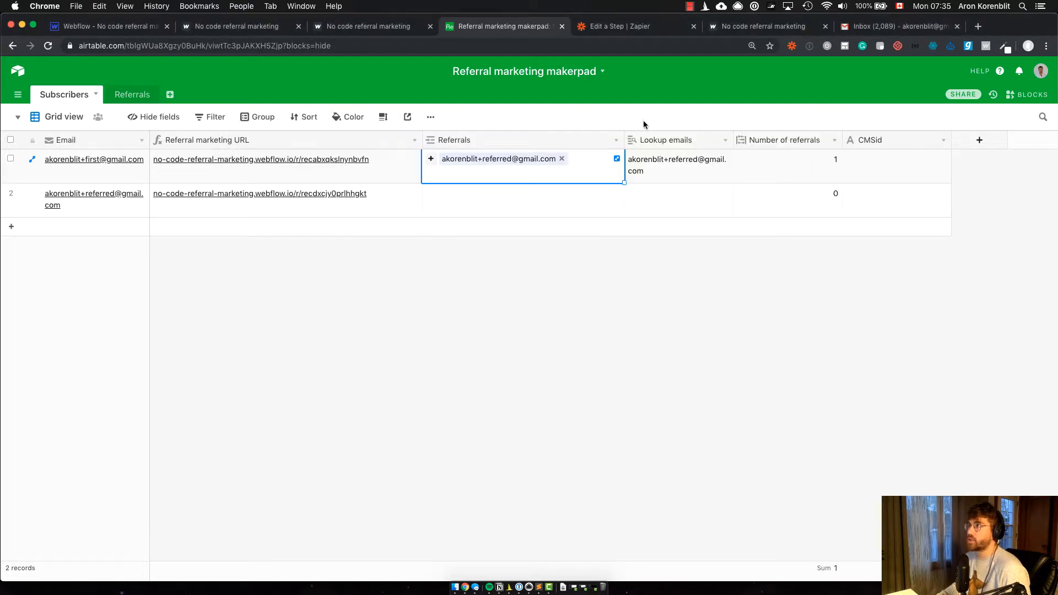
pyautogui.click(680, 169)
pyautogui.moveTo(732, 144); pyautogui.dragTo(774, 144)
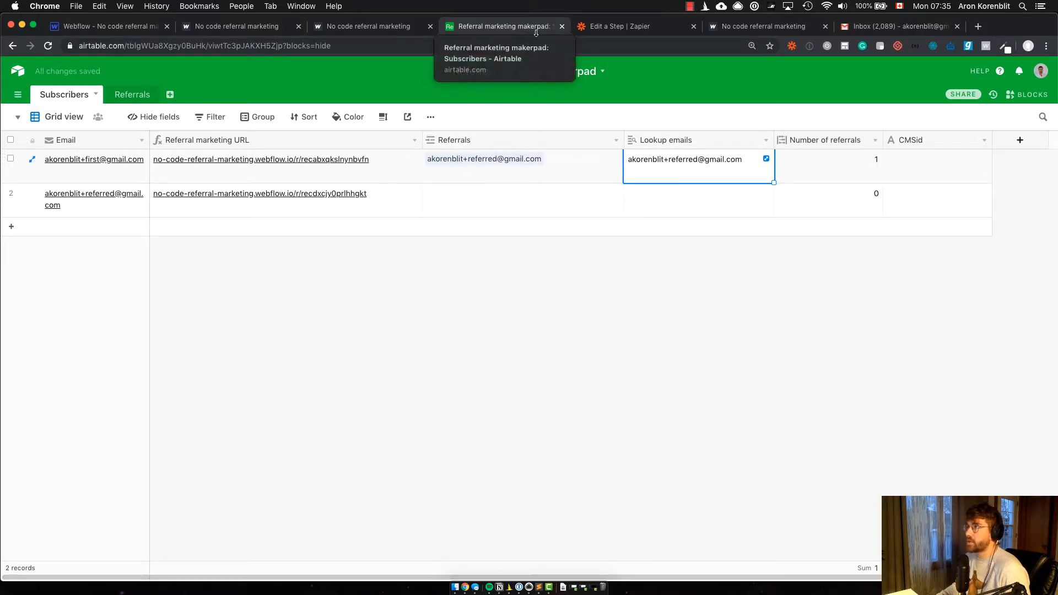
# Step: Examine the record ID and Referrals mappings in Zapier's Update Record step, and return to the Airtable Subscribers table
pyautogui.click(618, 32)
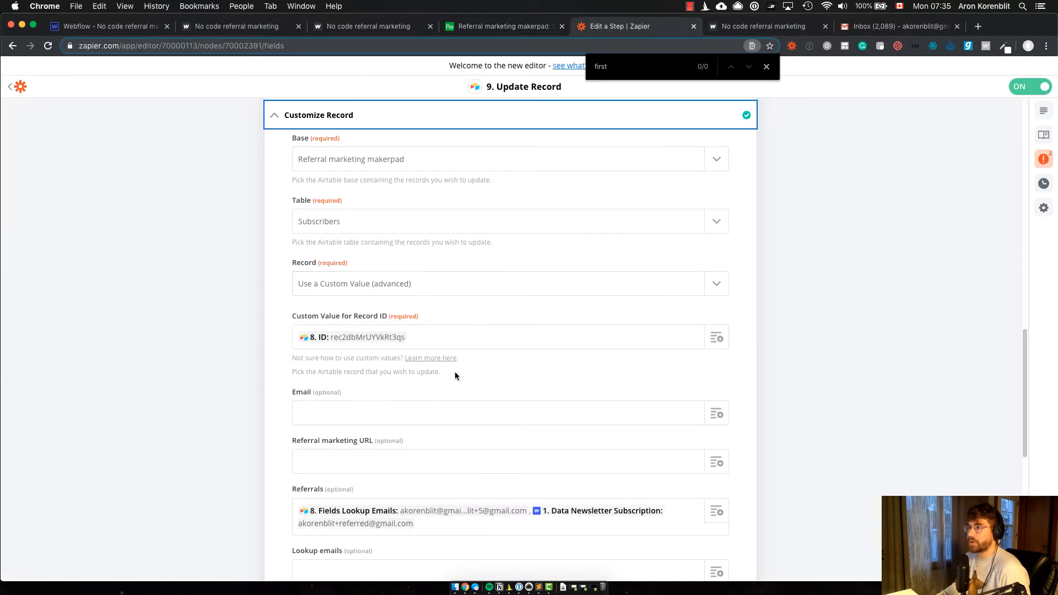
pyautogui.scroll(-1, 485, 529)
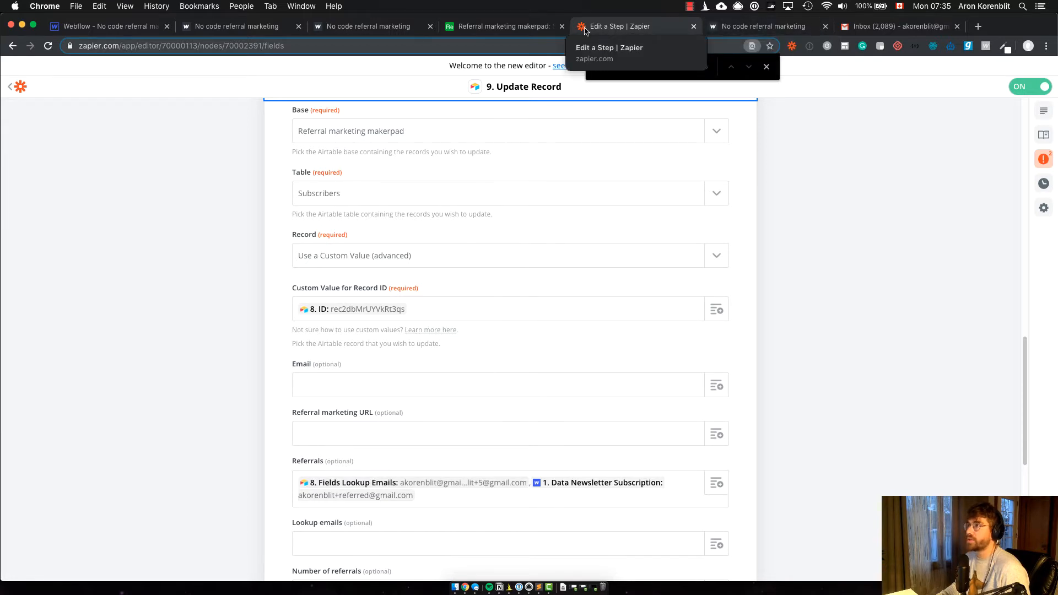
pyautogui.click(504, 26)
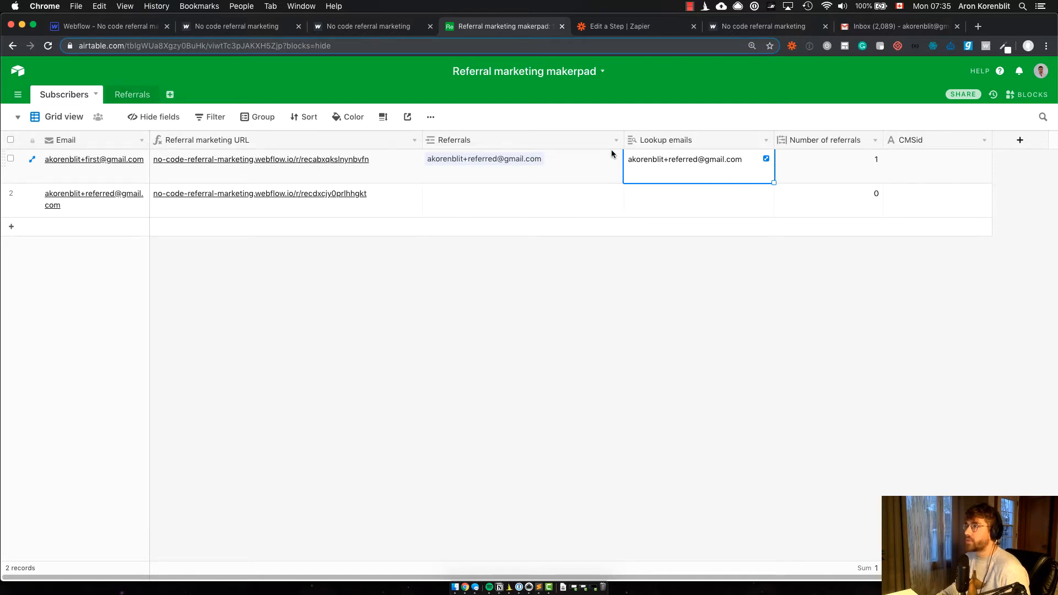
# Step: Check the Lookup emails field's configuration in the Subscribers table, and close it without changing anything
pyautogui.rightClick(692, 140)
pyautogui.click(718, 160)
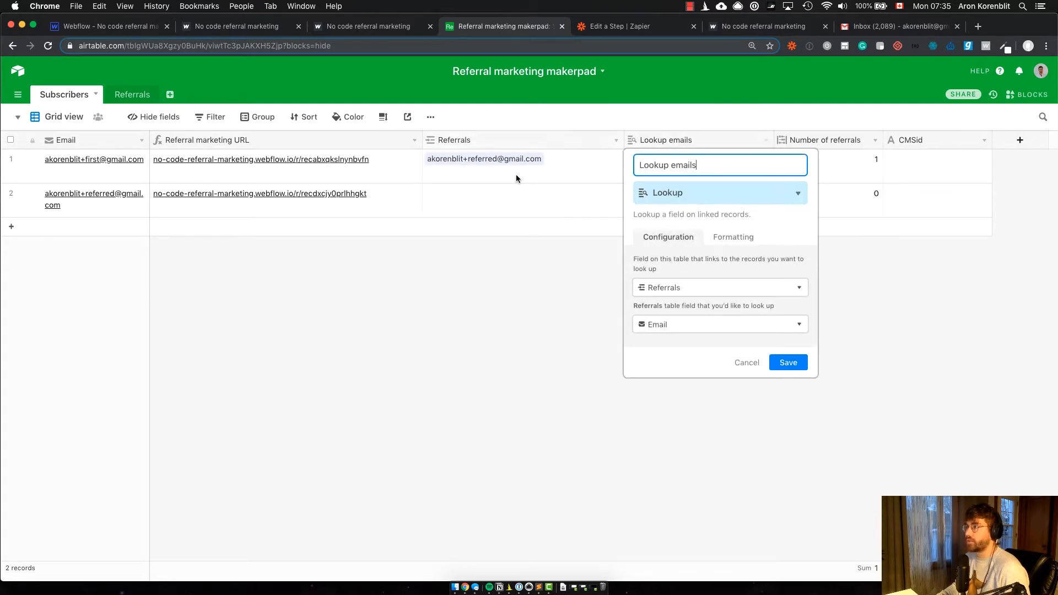
pyautogui.click(693, 436)
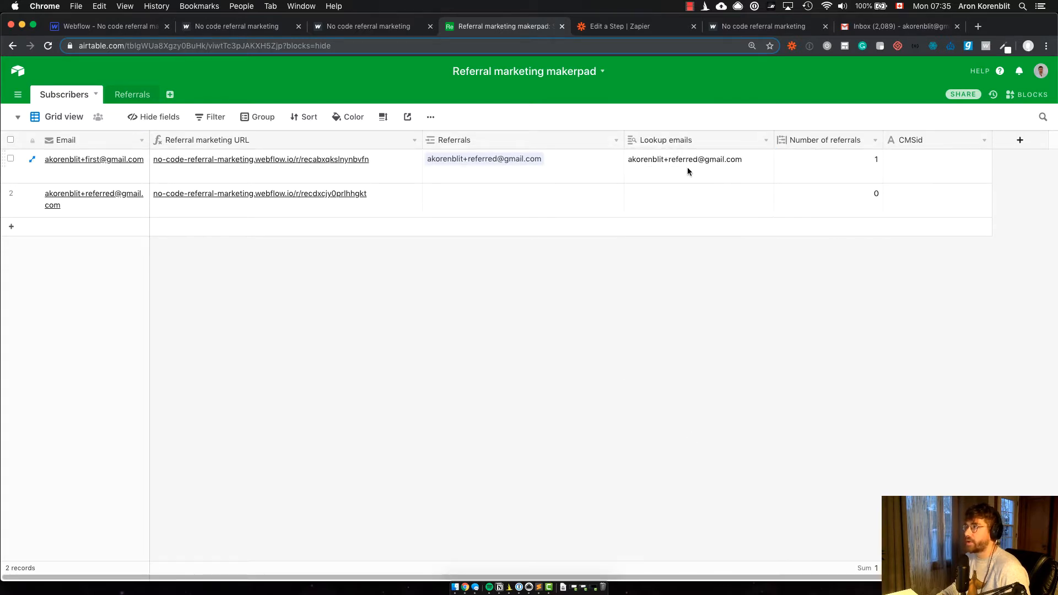
# Step: Switch to Zapier's Update Record step and examine how Referrals combines the step 8 lookup emails with the newsletter subscription email
pyautogui.click(642, 27)
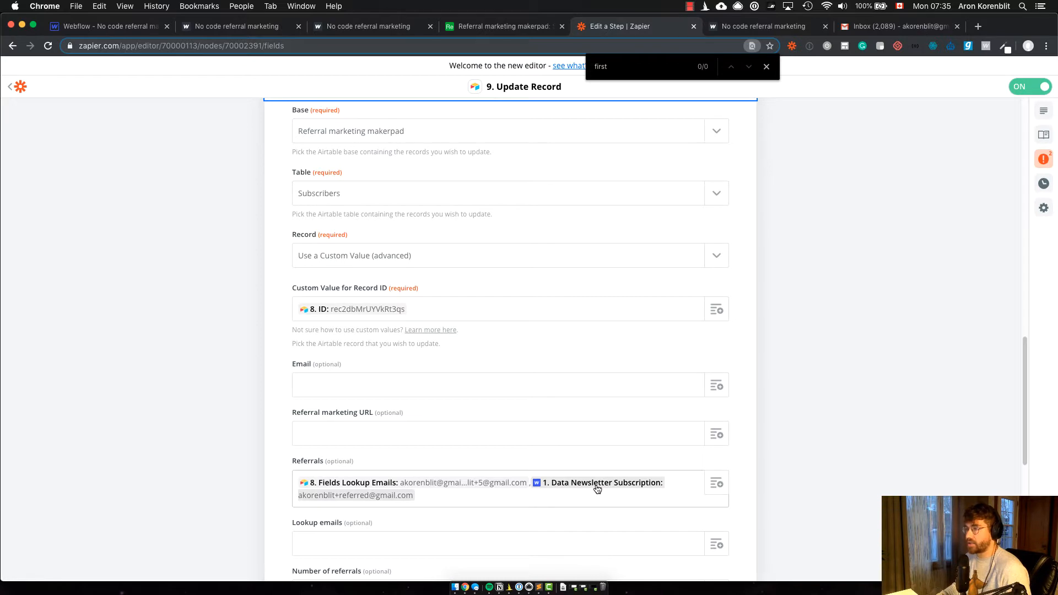
pyautogui.scroll(-1, 558, 395)
pyautogui.scroll(2, 559, 395)
pyautogui.press('super+Tab')
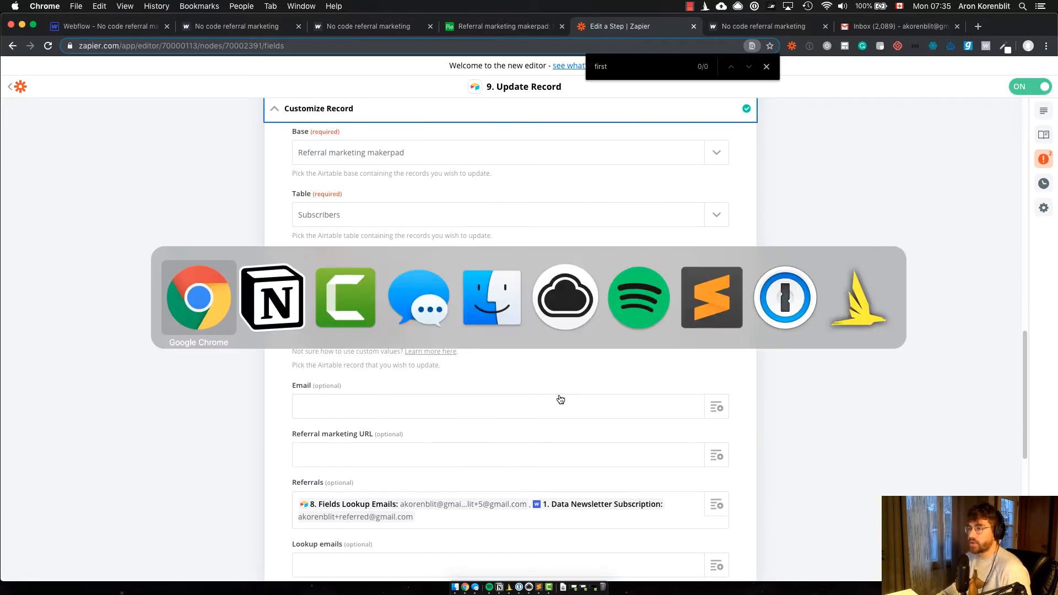
pyautogui.press('super+Tab')
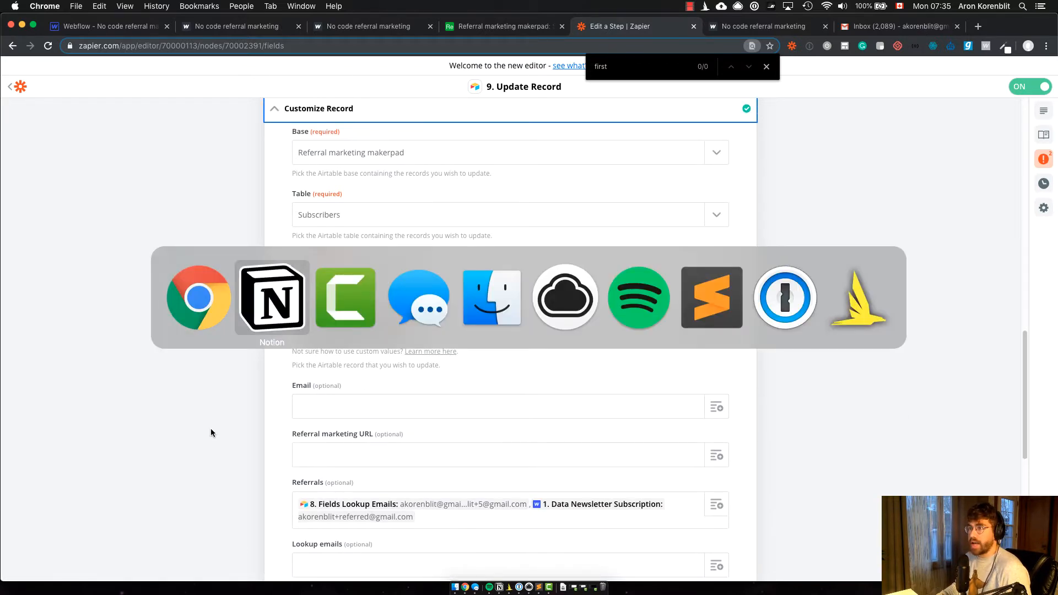
pyautogui.scroll(-3, 480, 434)
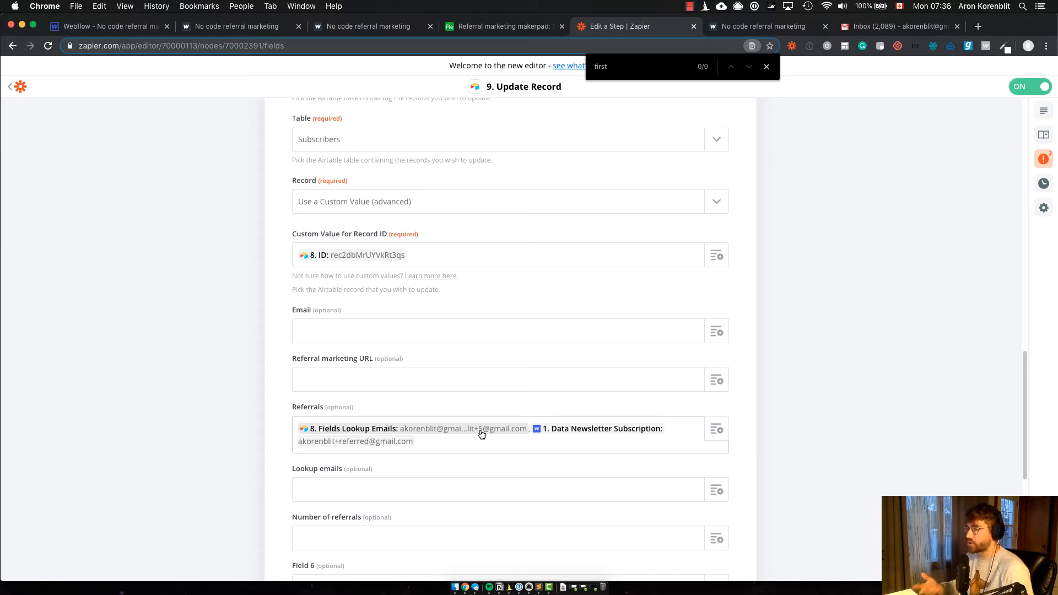
pyautogui.scroll(-3, 481, 433)
pyautogui.scroll(1, 699, 400)
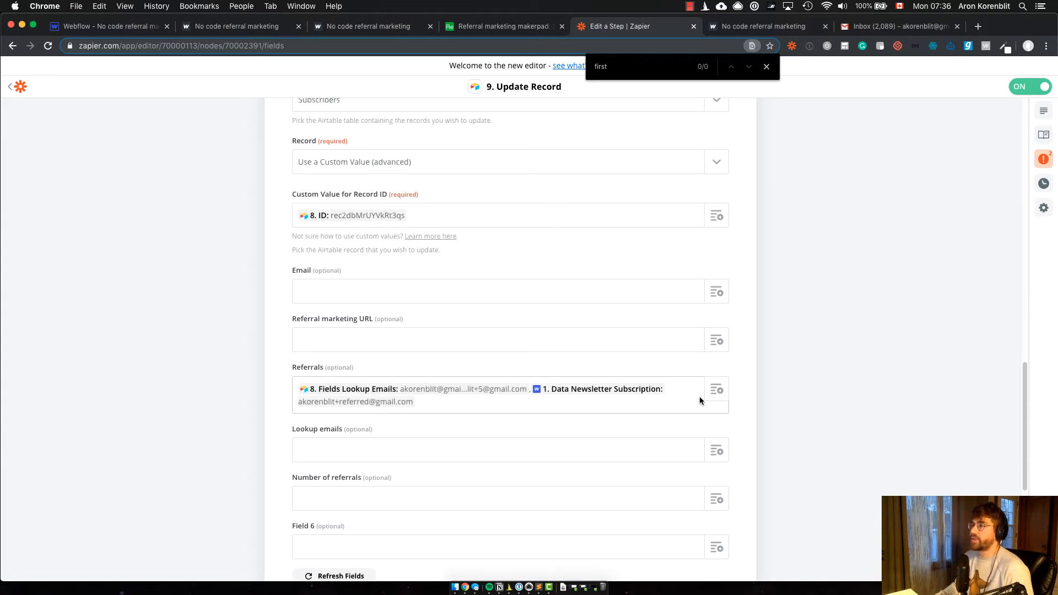
pyautogui.press('super+Tab')
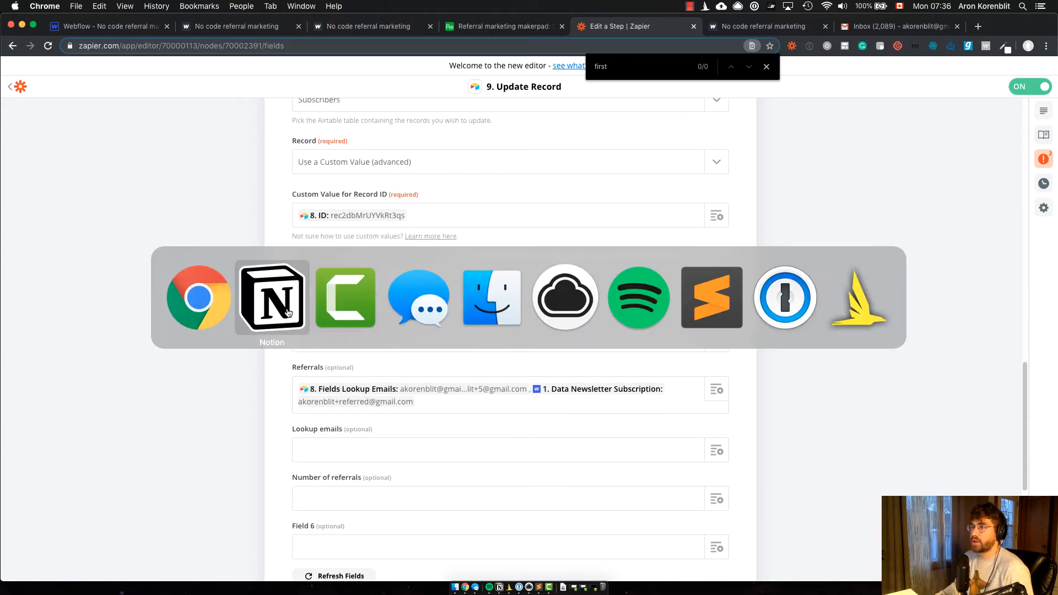
pyautogui.press('Escape')
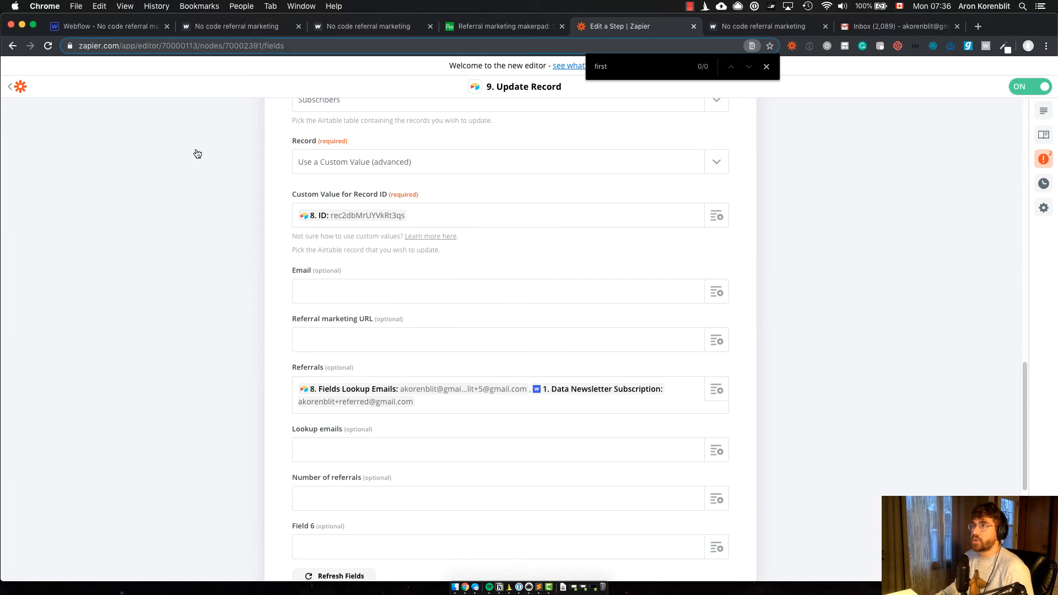
# Step: View the subscriber's referral page, and highlight the ref parameter value in the address of the referred homepage
pyautogui.click(209, 28)
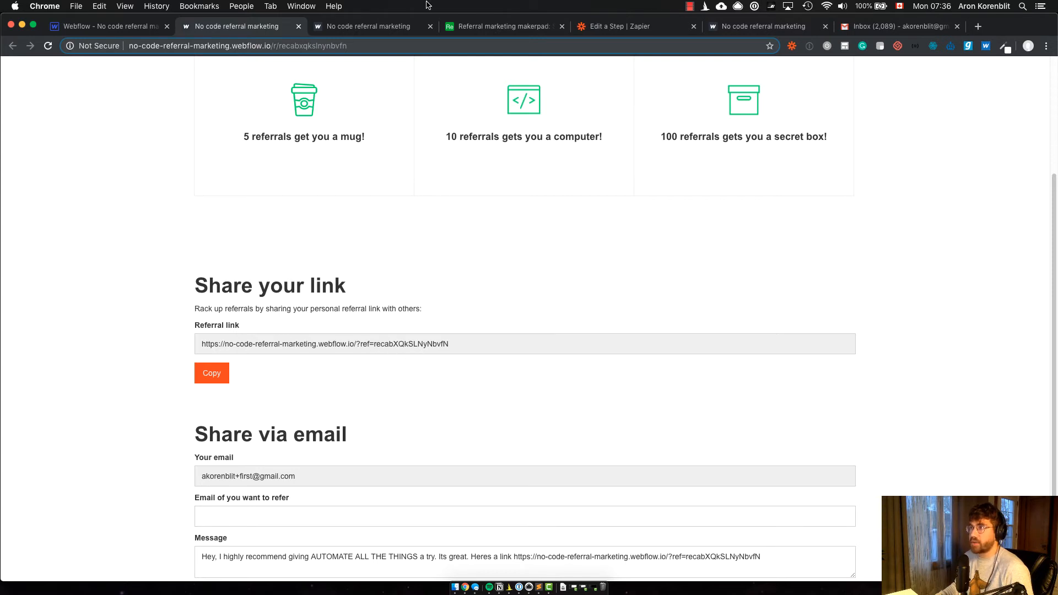
pyautogui.click(376, 27)
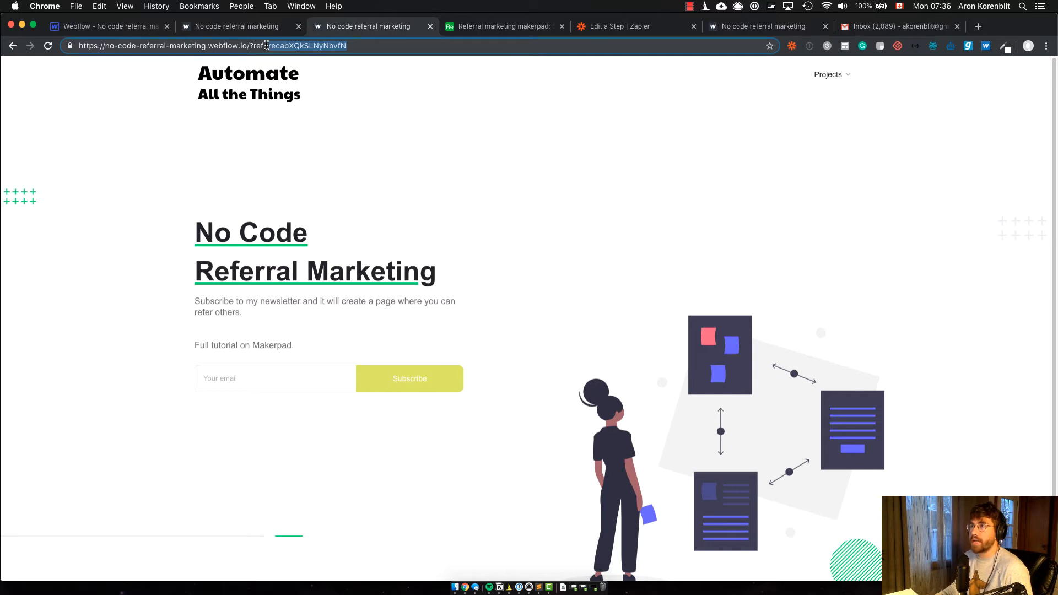
pyautogui.click(272, 46)
pyautogui.moveTo(269, 46); pyautogui.dragTo(362, 46)
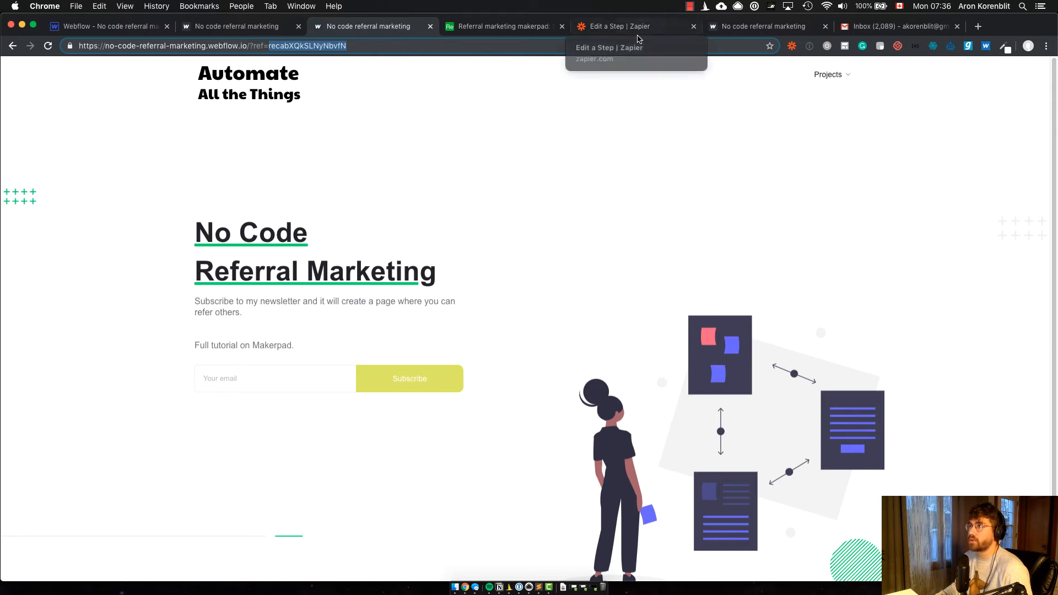
# Step: Return to the Zap and review its steps in order, from Form Submission in Webflow to the Referrals mapping in Update Record
pyautogui.click(641, 30)
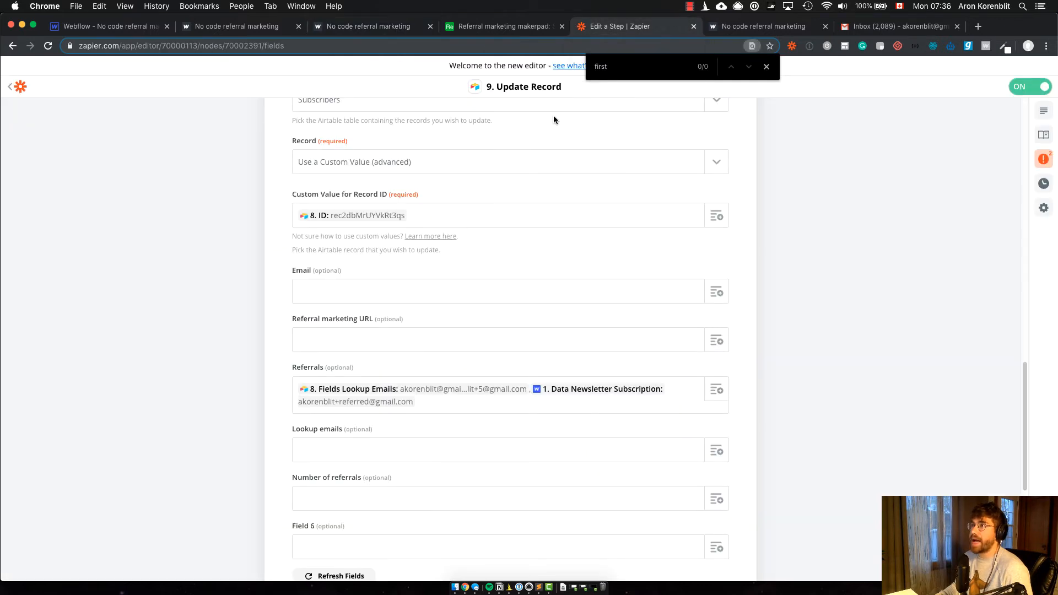
pyautogui.scroll(5, 659, 193)
pyautogui.moveTo(1025, 331); pyautogui.dragTo(1018, 124)
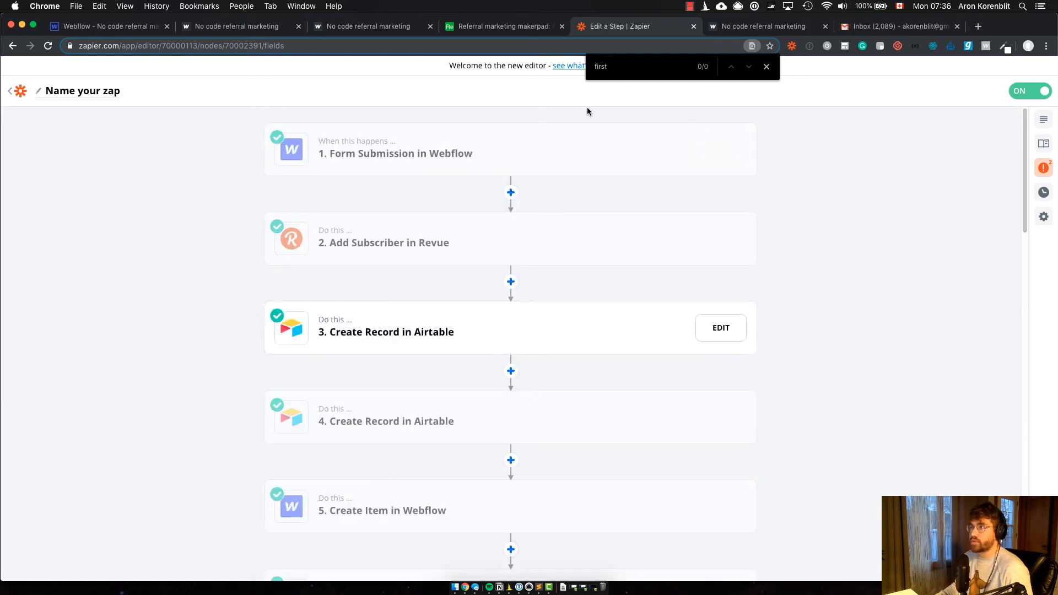
pyautogui.scroll(-1, 512, 182)
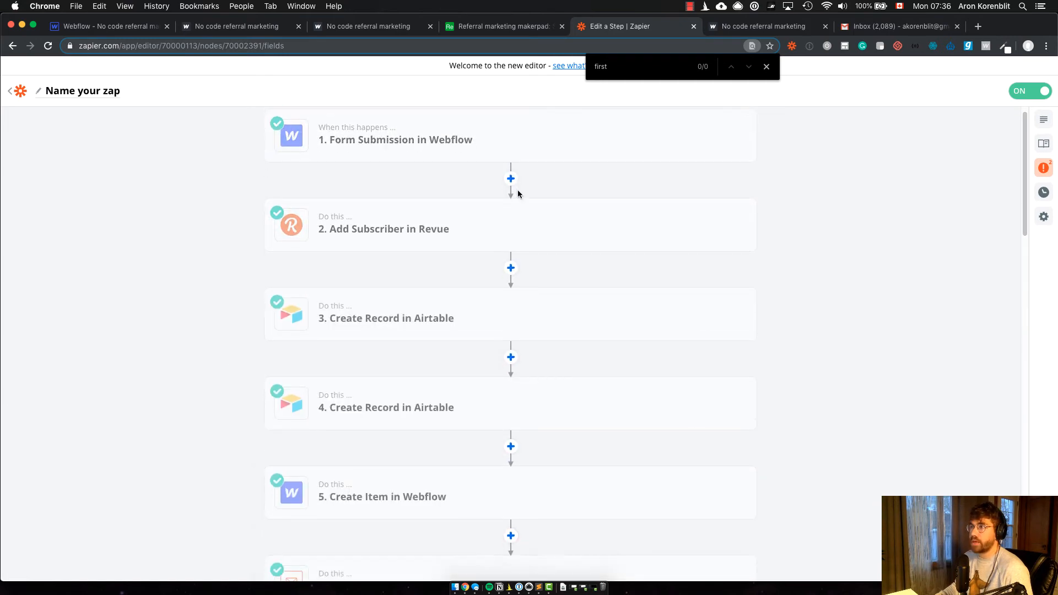
pyautogui.scroll(-1, 496, 300)
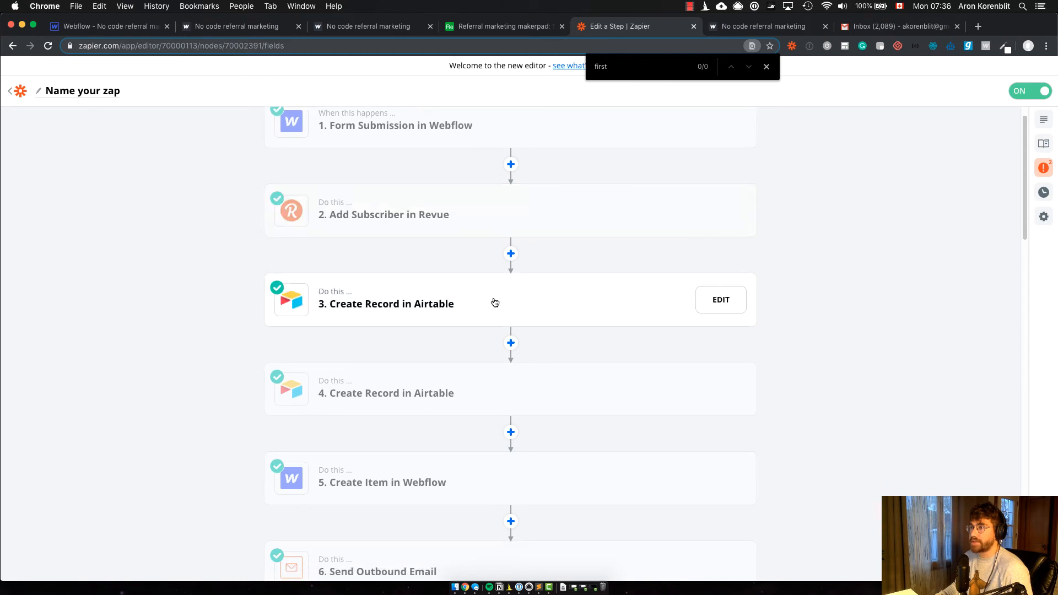
pyautogui.scroll(-4, 499, 353)
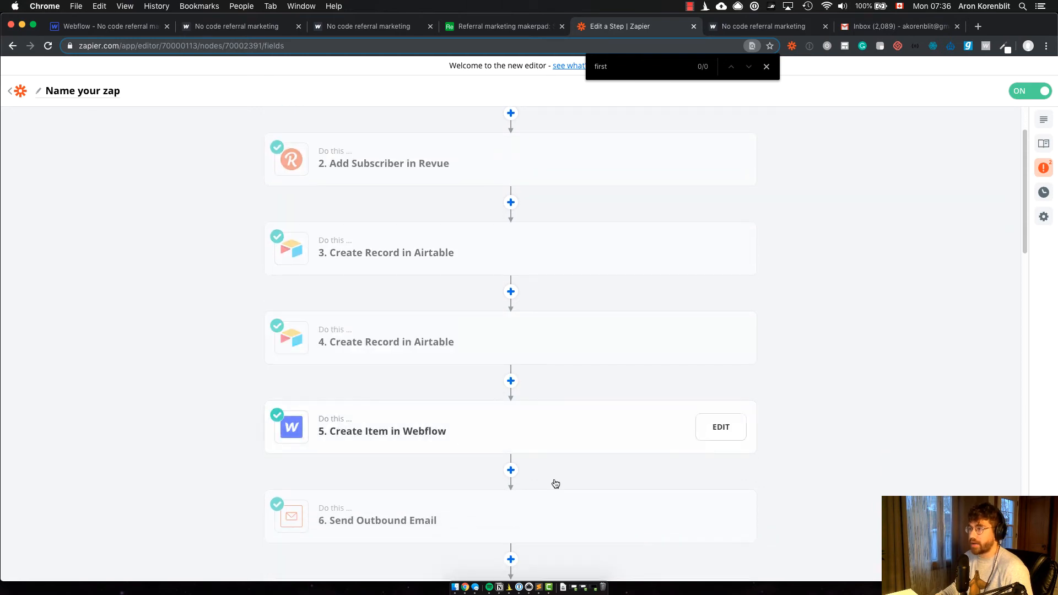
pyautogui.scroll(-10, 611, 414)
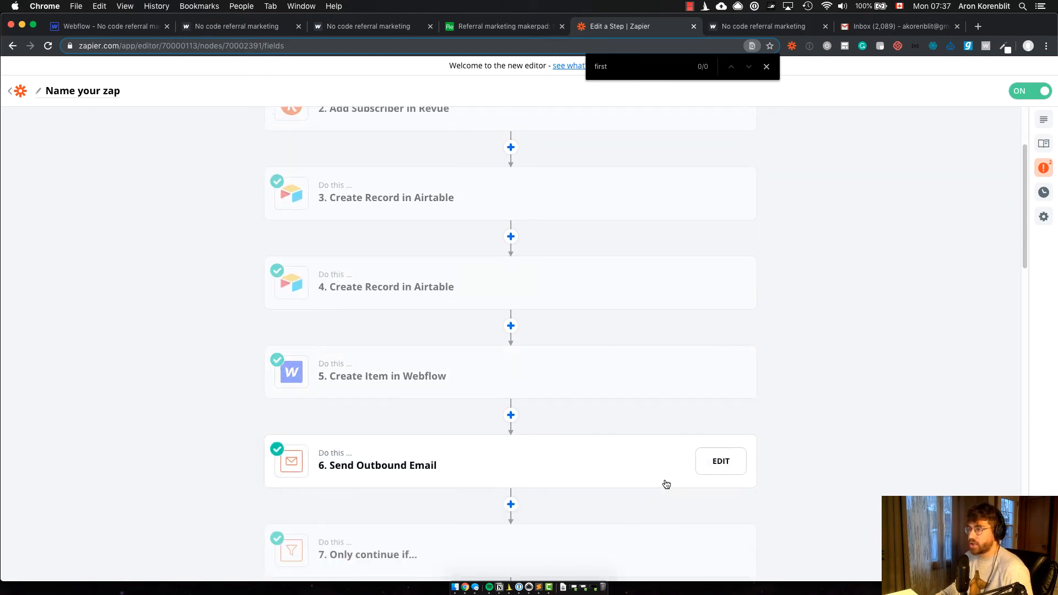
pyautogui.scroll(-3, 594, 393)
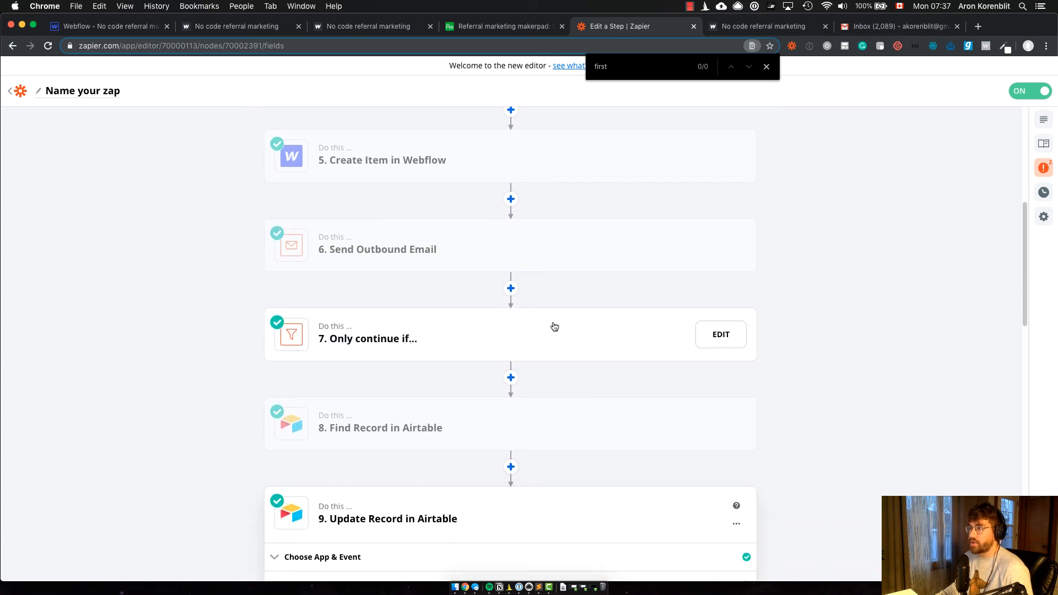
pyautogui.scroll(-2, 553, 325)
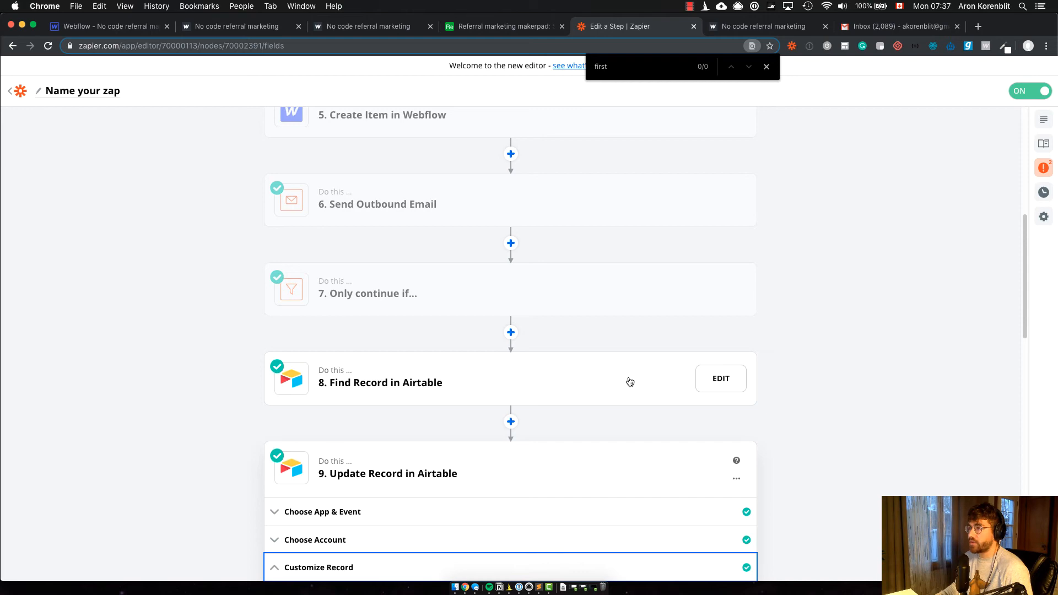
pyautogui.scroll(-3, 630, 382)
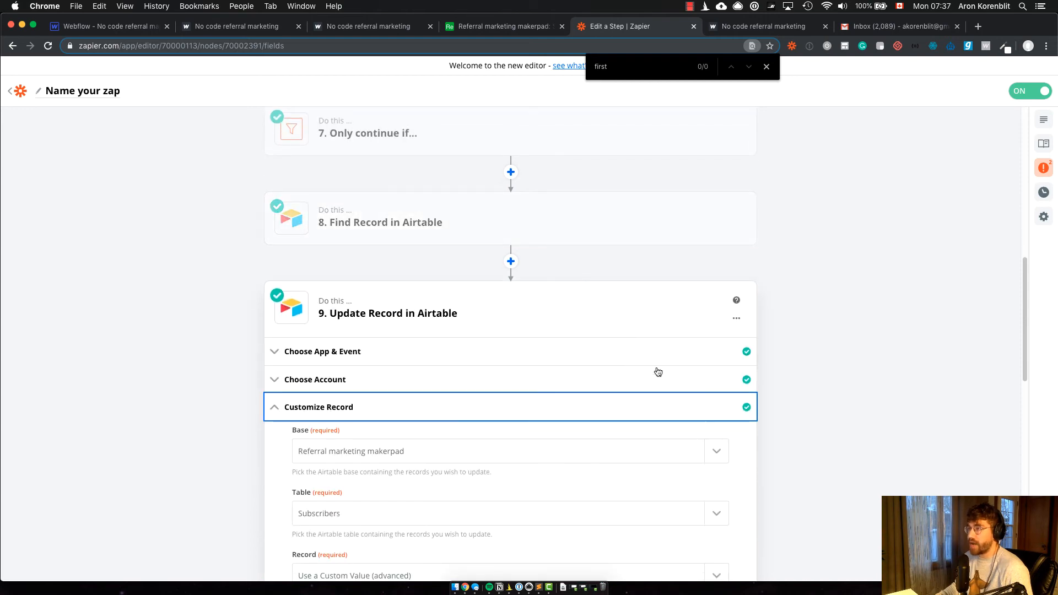
pyautogui.scroll(-3, 656, 370)
pyautogui.scroll(-10, 619, 363)
pyautogui.scroll(3, 451, 275)
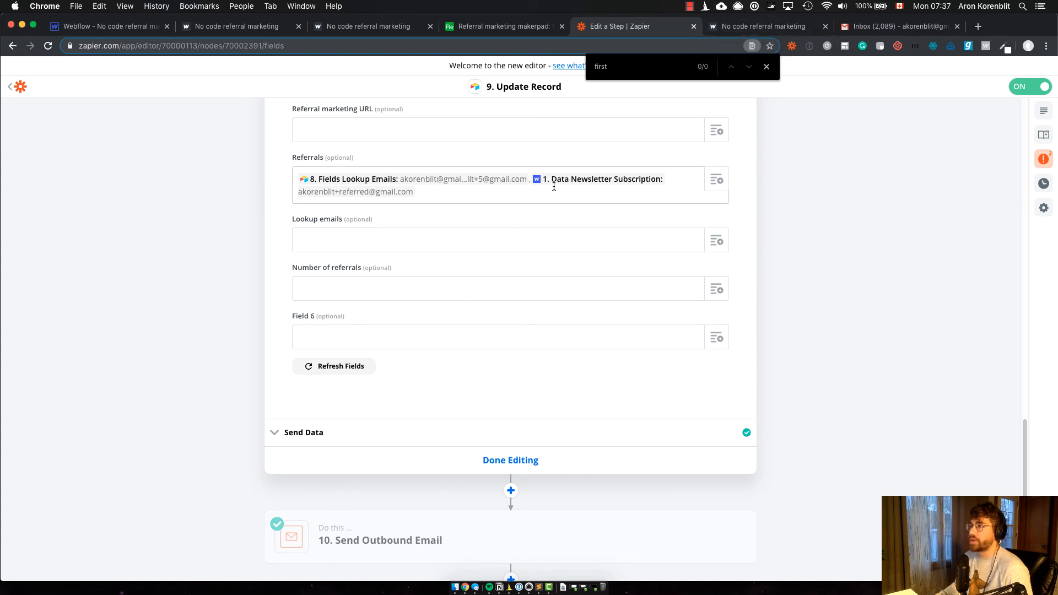
# Step: Open the "10. Send Outbound Email" step of the Zap and close the browser's in-page search
pyautogui.scroll(-3, 529, 354)
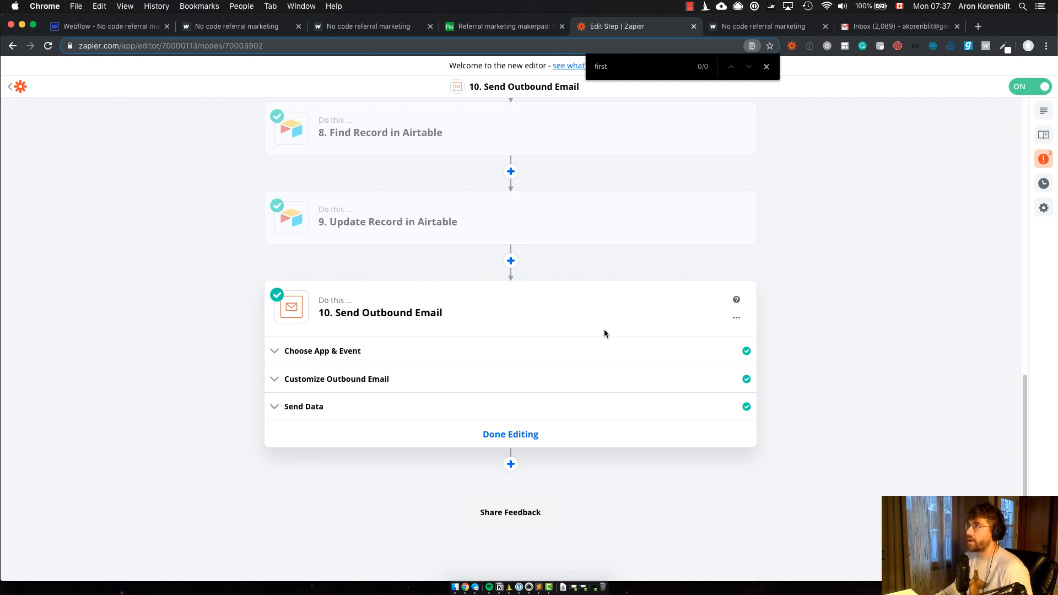
pyautogui.click(767, 67)
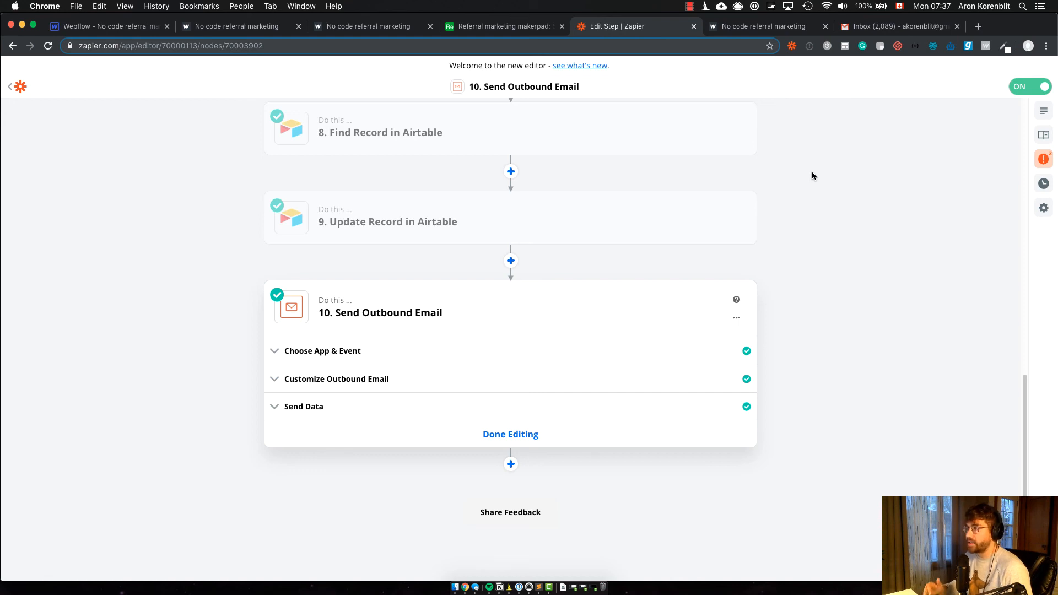